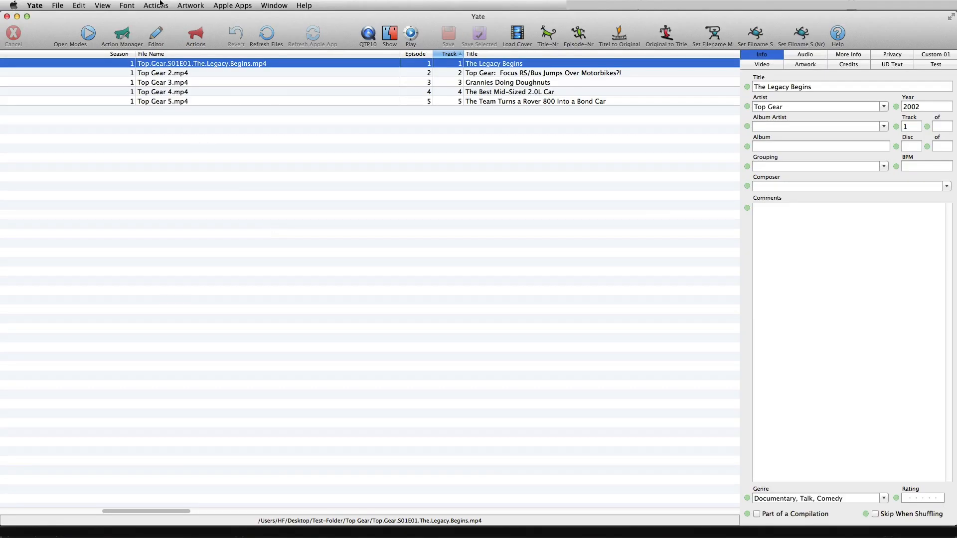
- Bring up the editor for the Rename Filename action
click(159, 5)
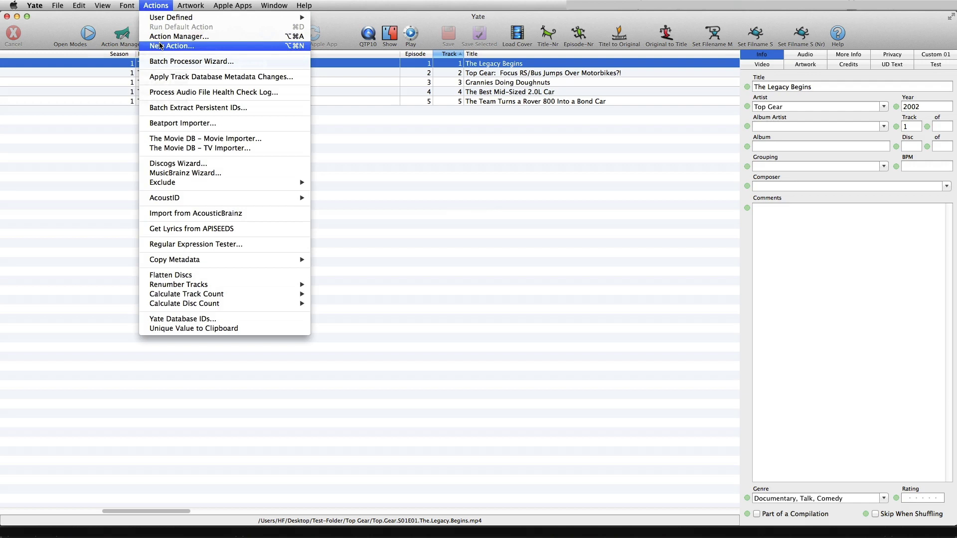
mouse_move(275, 5)
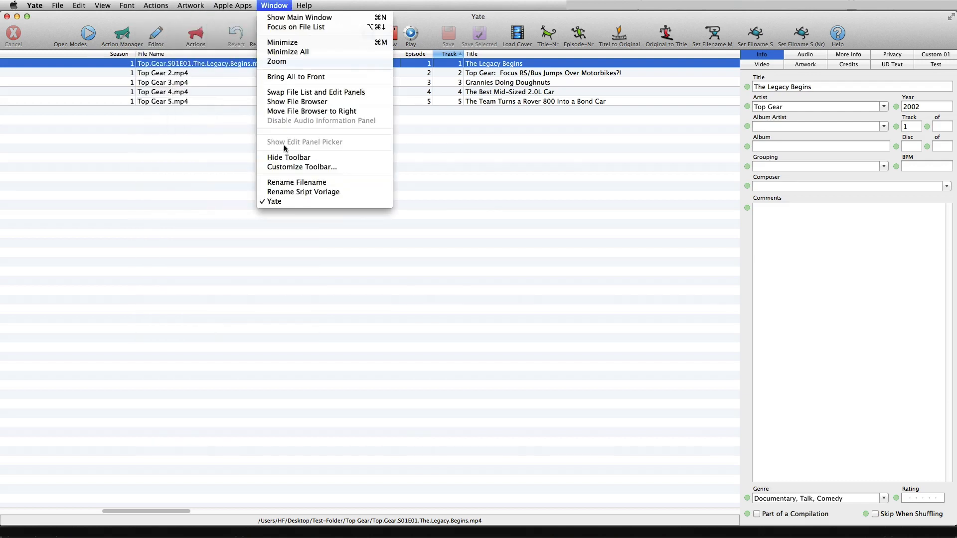
click(290, 183)
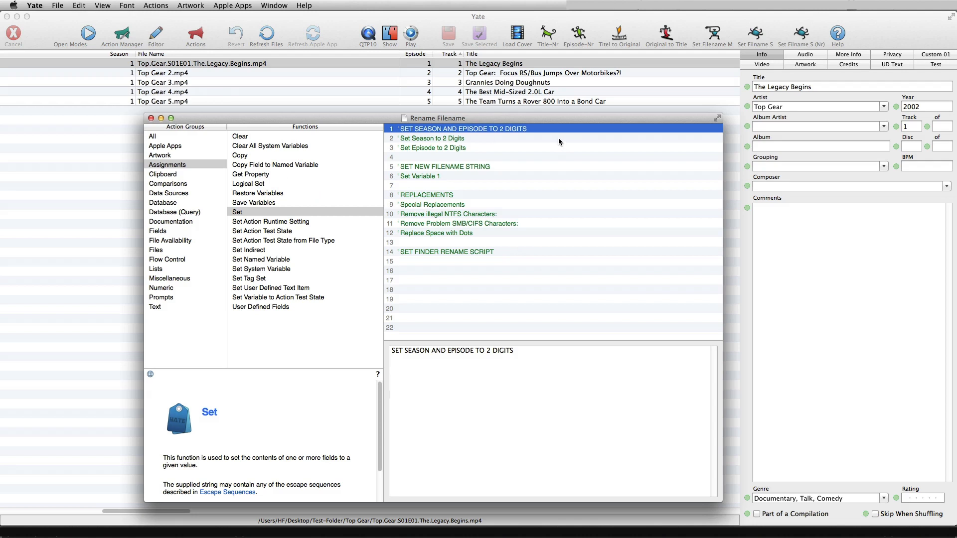
- Add a Set function below the "Set Season to 2 Digits" comment with Variable 2 as its destination field
click(156, 167)
click(155, 168)
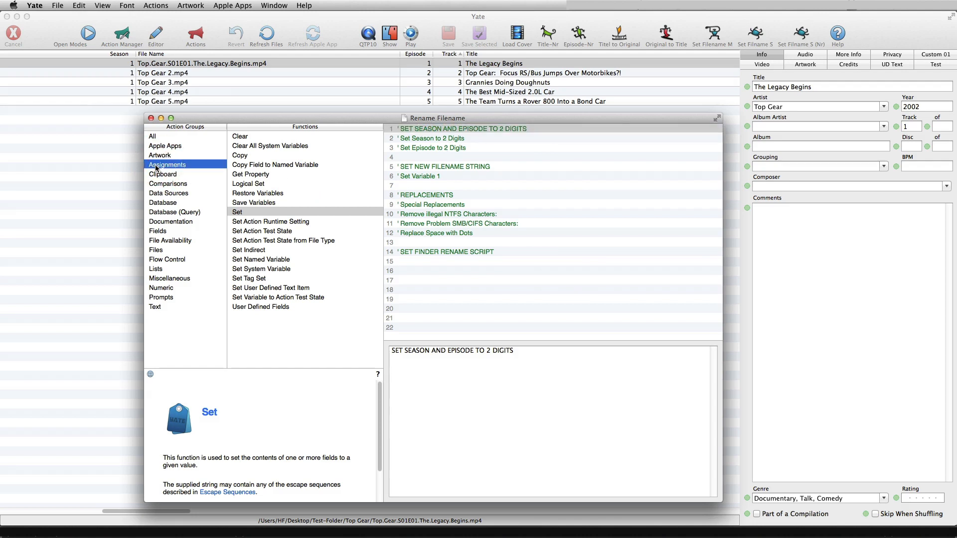
click(246, 212)
drag(246, 212, 430, 145)
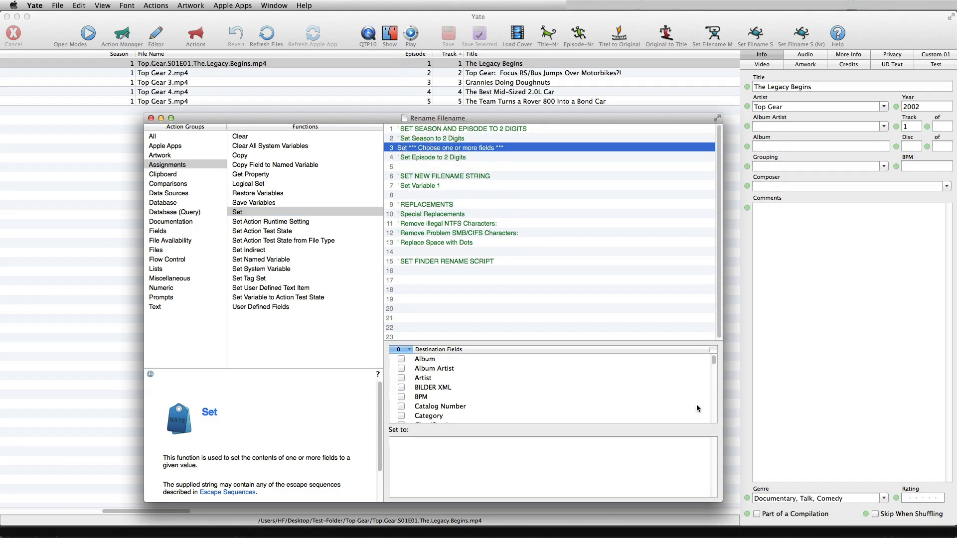
drag(714, 360, 714, 410)
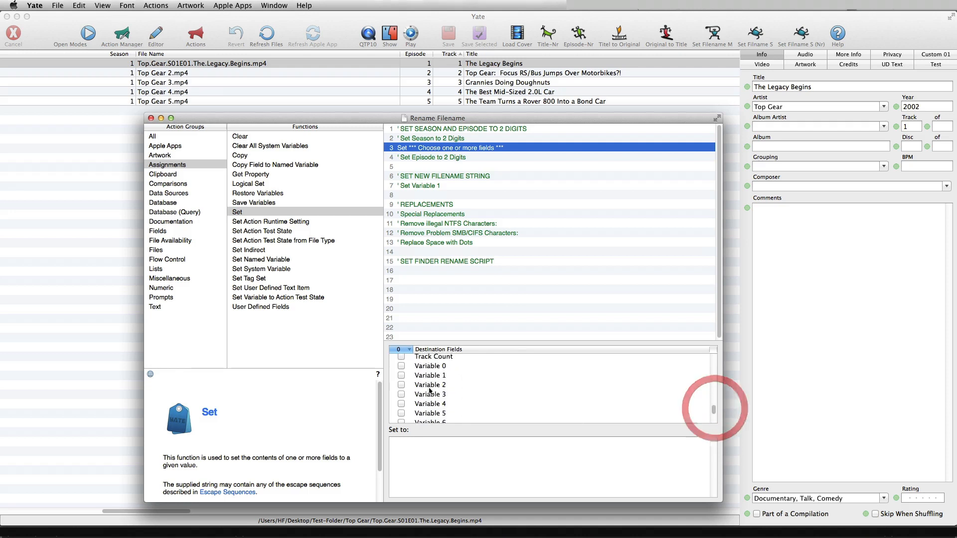
click(401, 384)
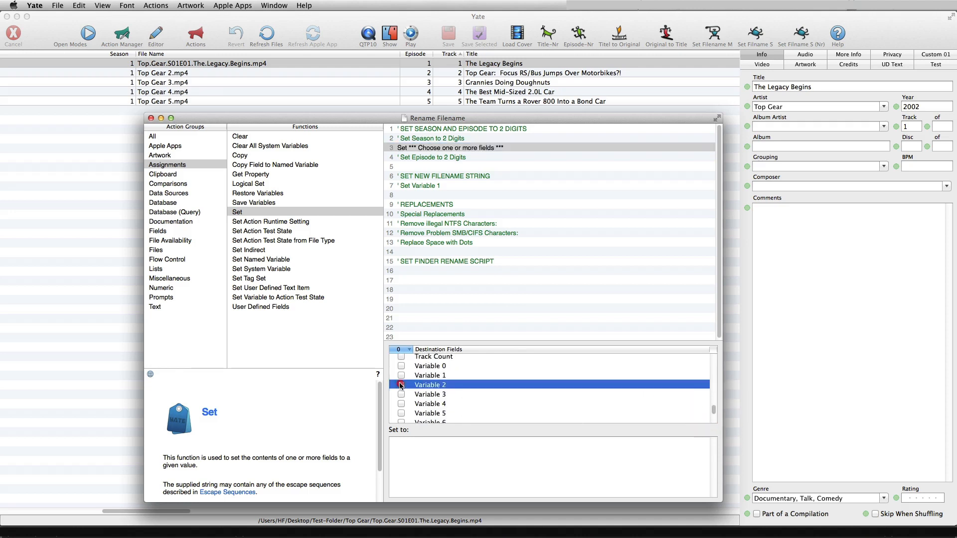
- Insert the Season field as the value that Variable 2 is set to
click(395, 442)
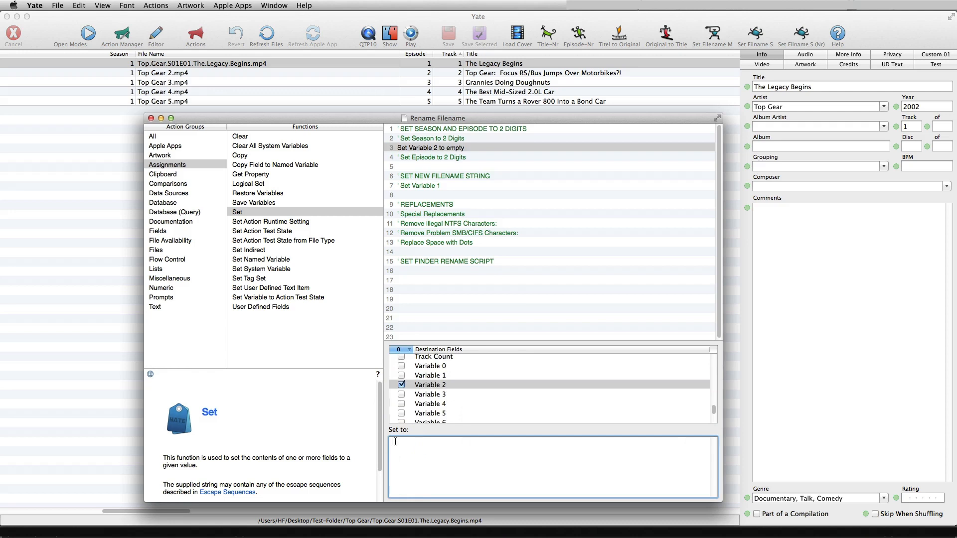
right_click(395, 442)
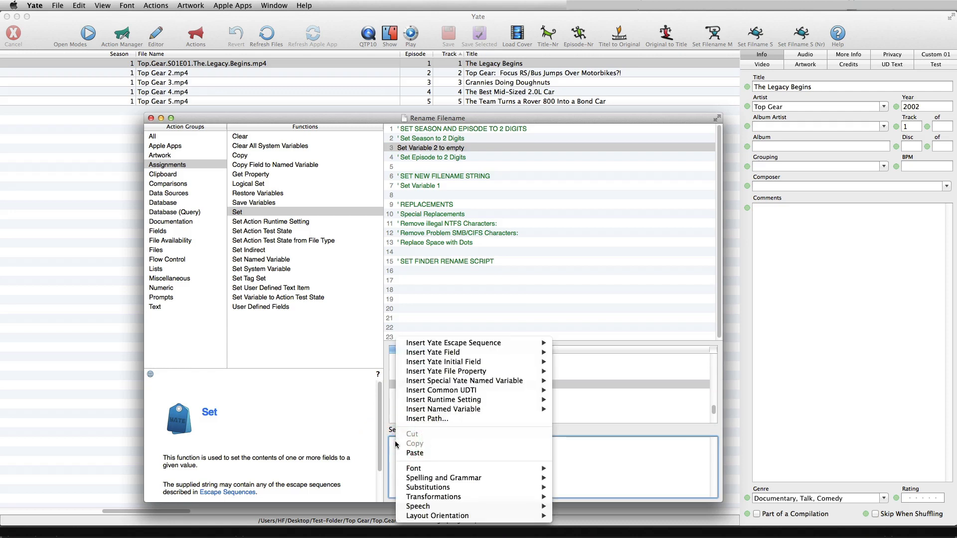
mouse_move(421, 353)
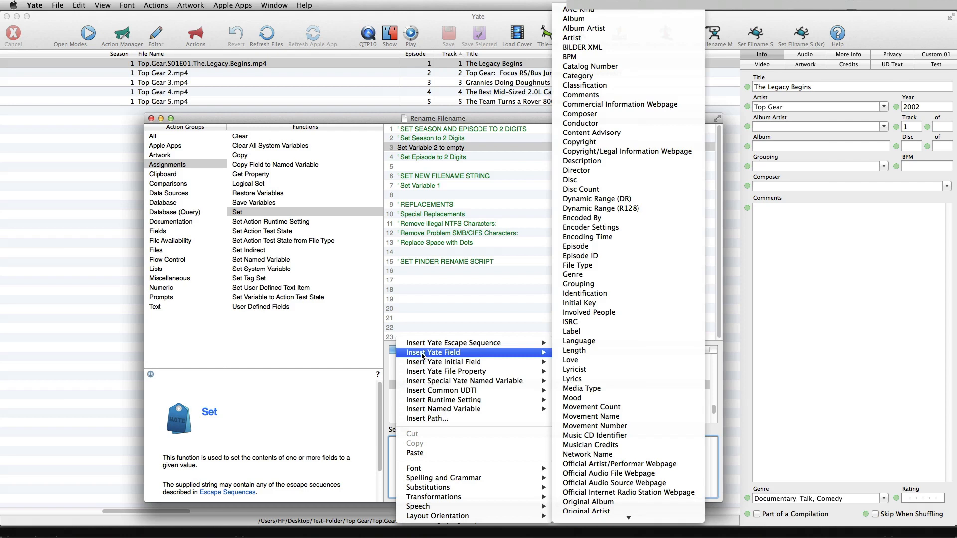
scroll(586, 359, down, 10)
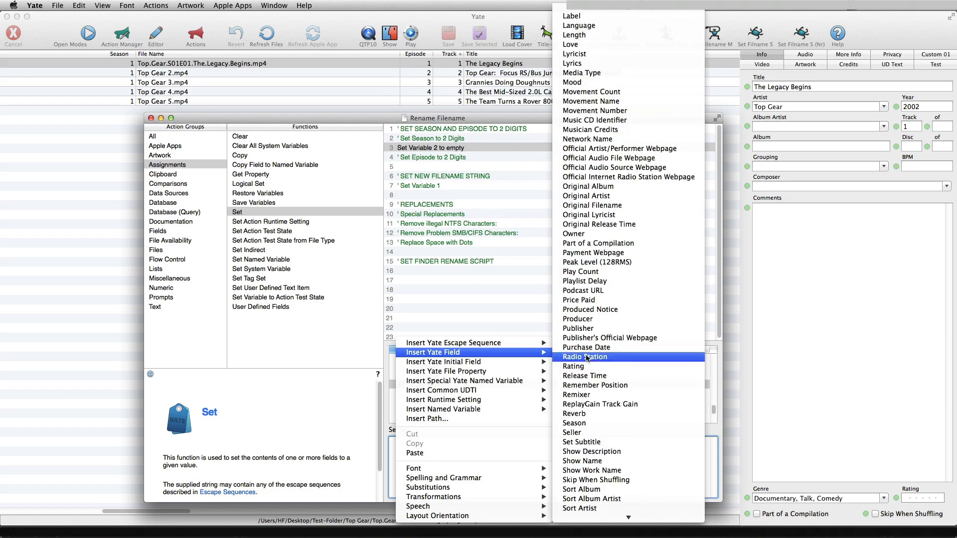
click(578, 424)
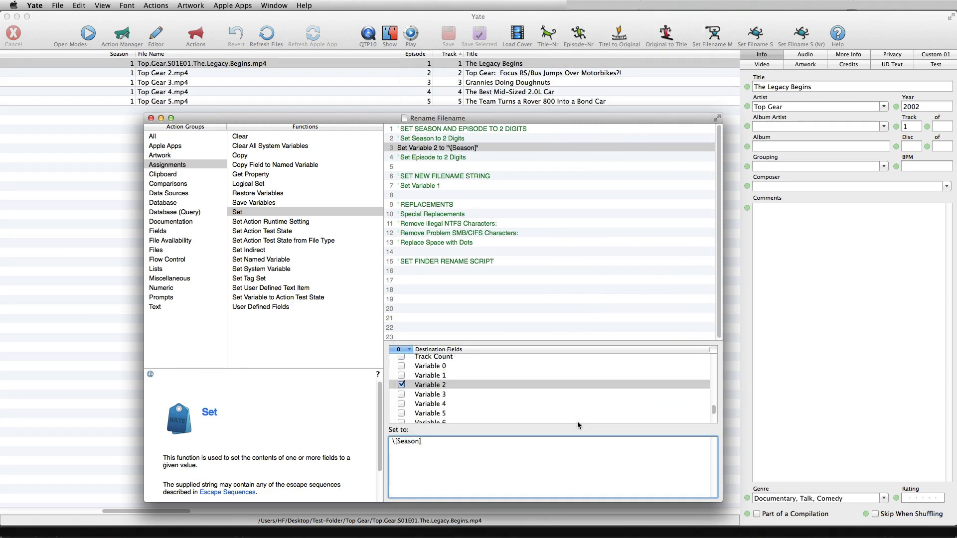
- Add a Make Numeric function below the Variable 2 assignment, converting Variable 2 to an integer padded to 2 digits
click(168, 288)
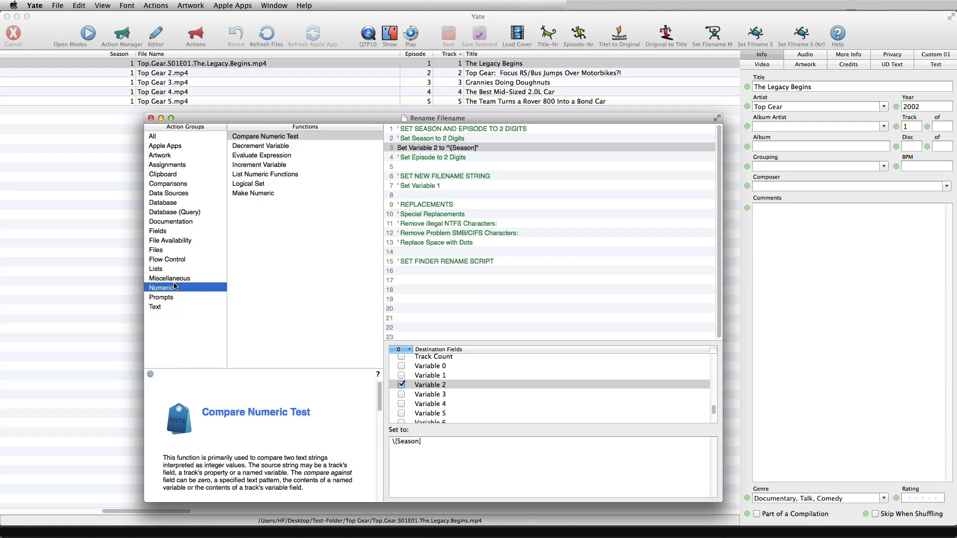
click(252, 194)
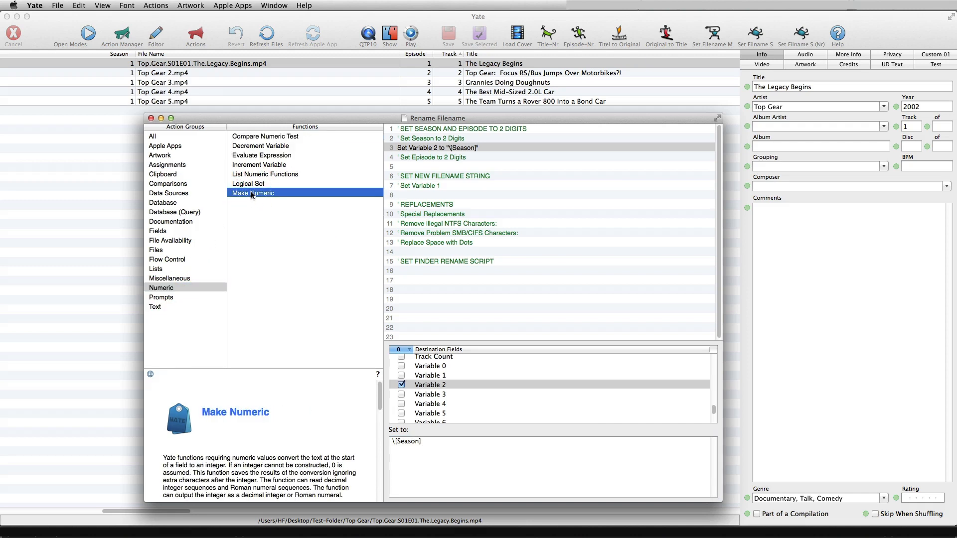
drag(252, 194, 429, 155)
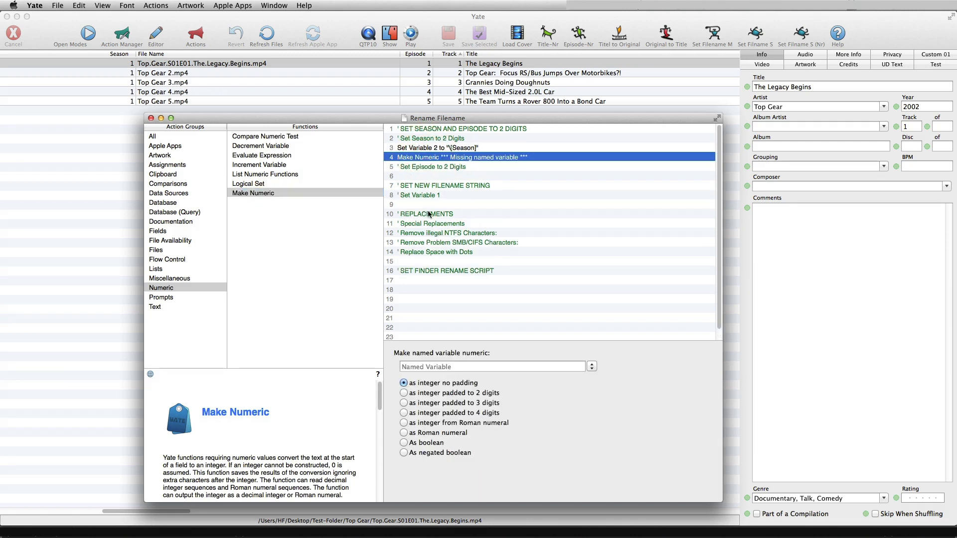
click(592, 369)
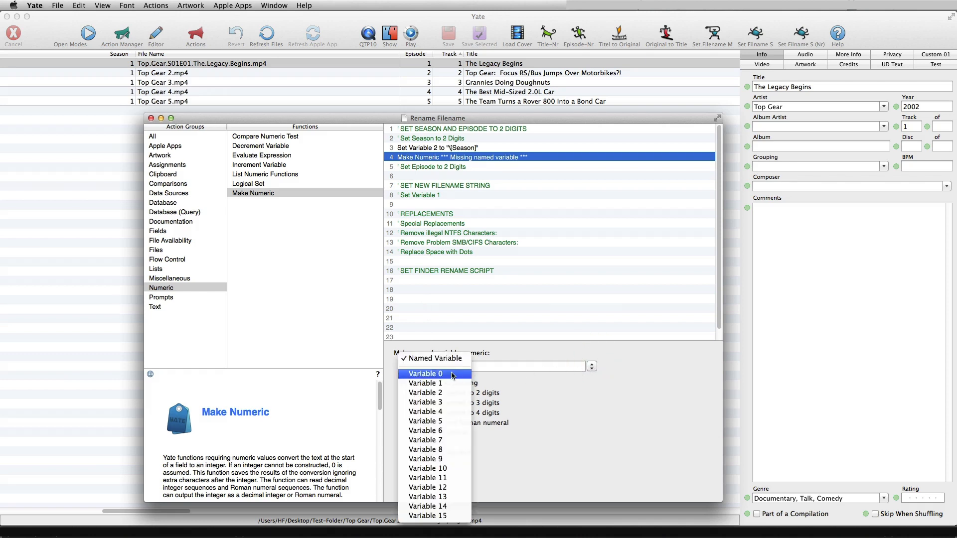
click(439, 393)
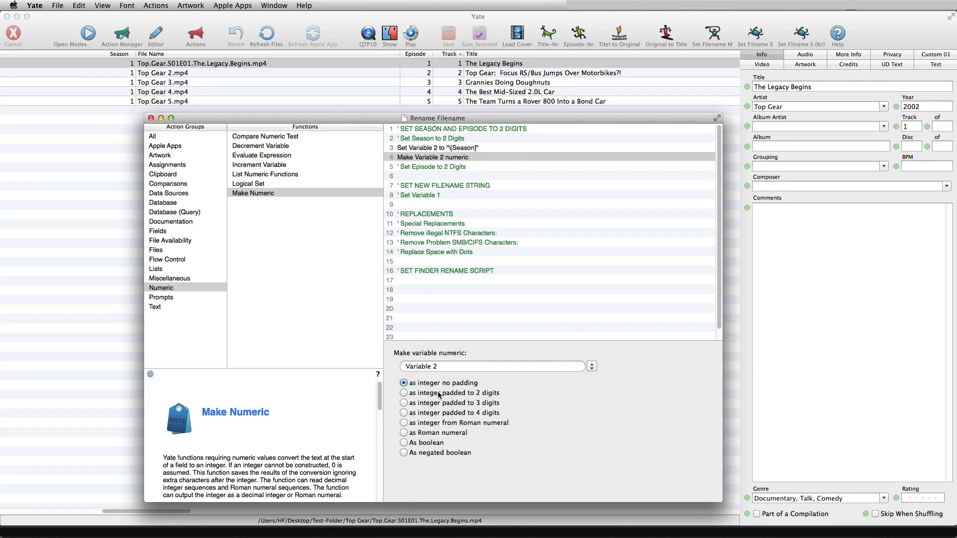
click(403, 393)
- Add a Set function below the "Set Episode to 2 Digits" comment that assigns the Episode field to Variable 3
click(172, 166)
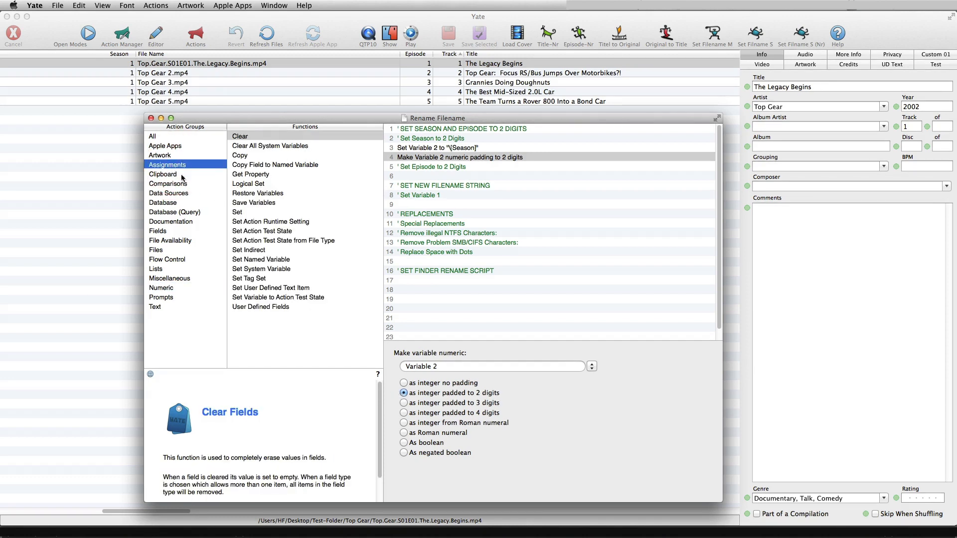
drag(253, 212, 436, 172)
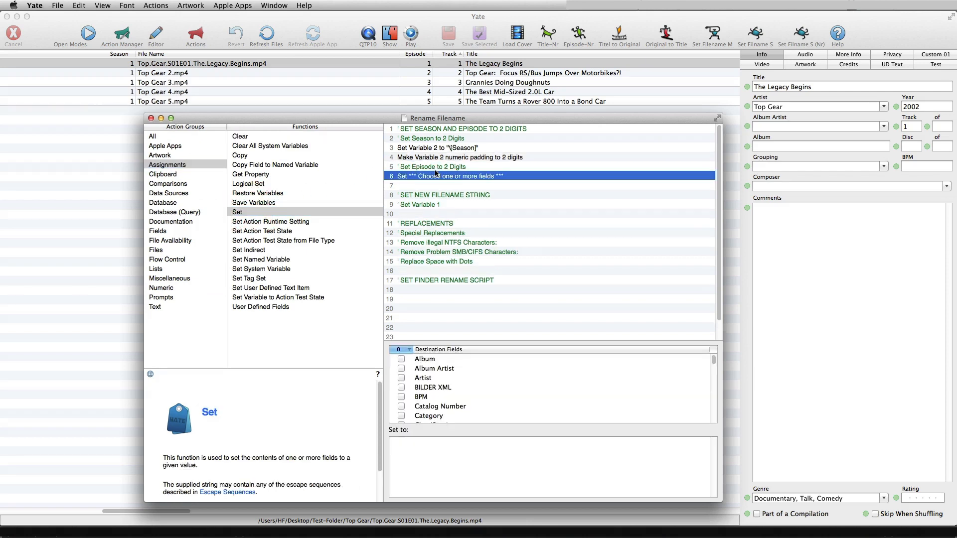
drag(715, 359, 717, 413)
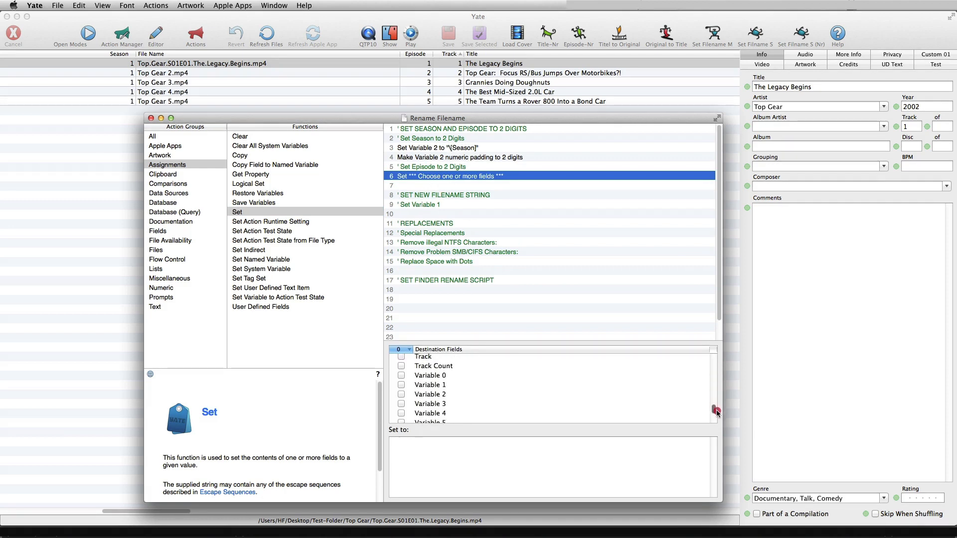
click(401, 404)
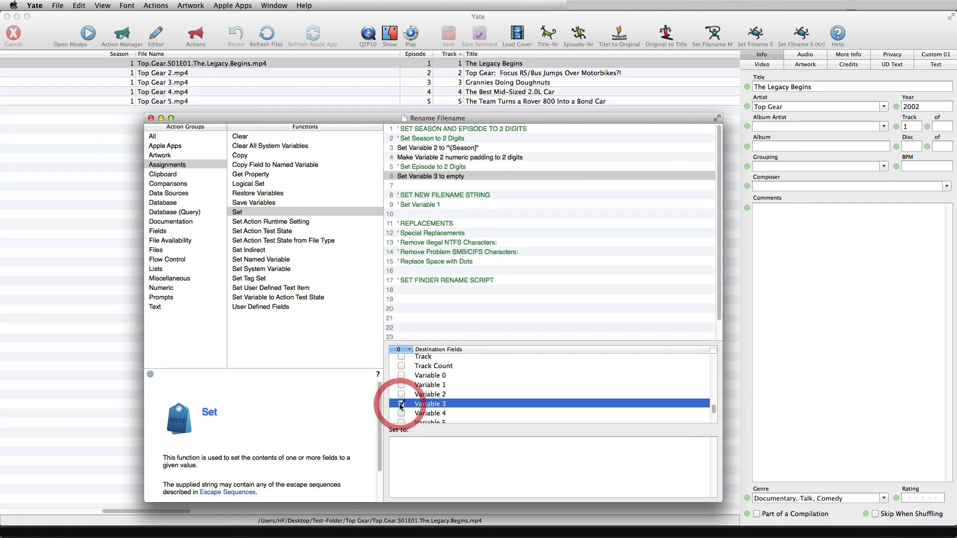
click(395, 441)
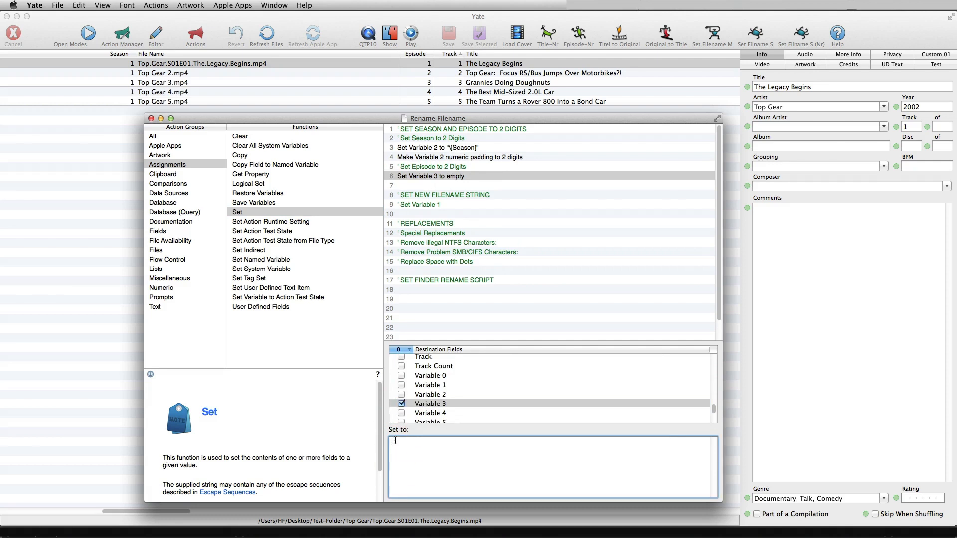
right_click(394, 441)
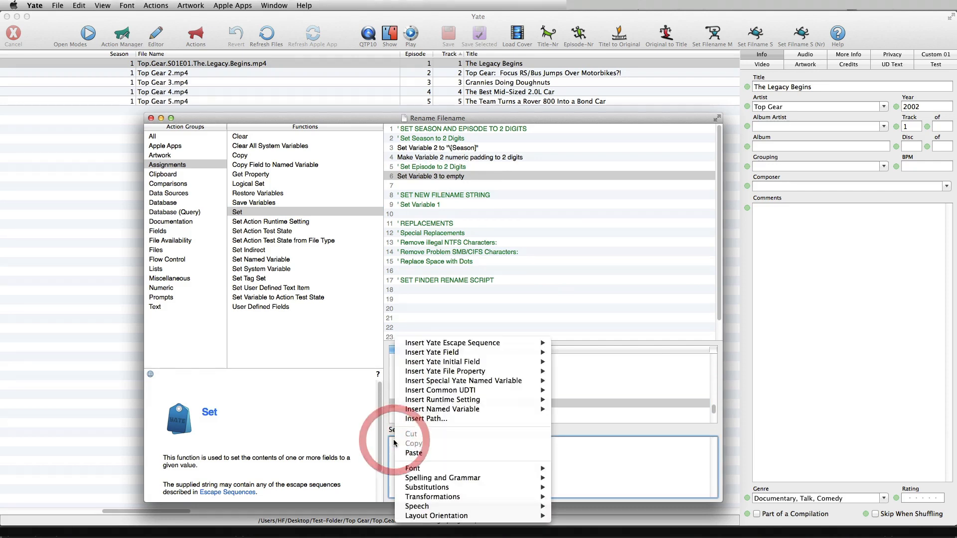
mouse_move(421, 354)
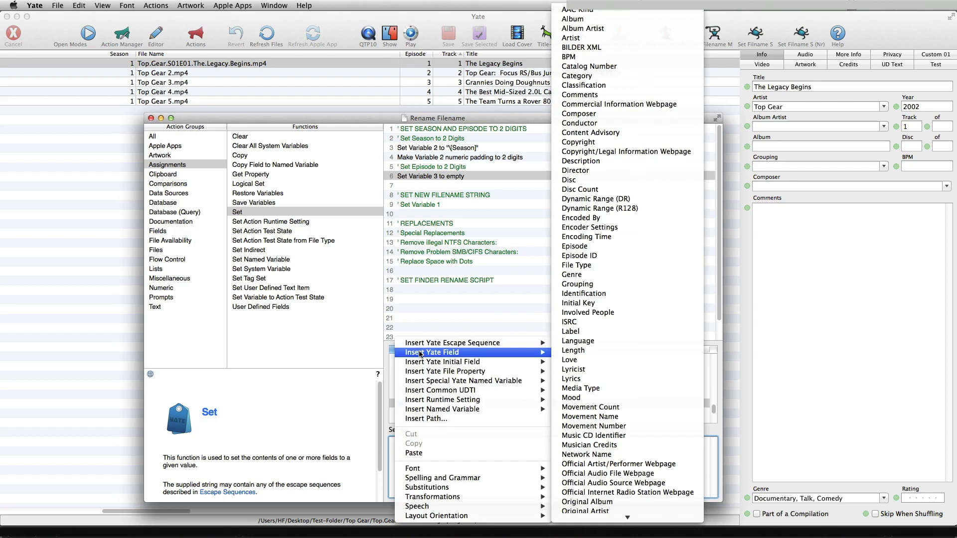
click(575, 246)
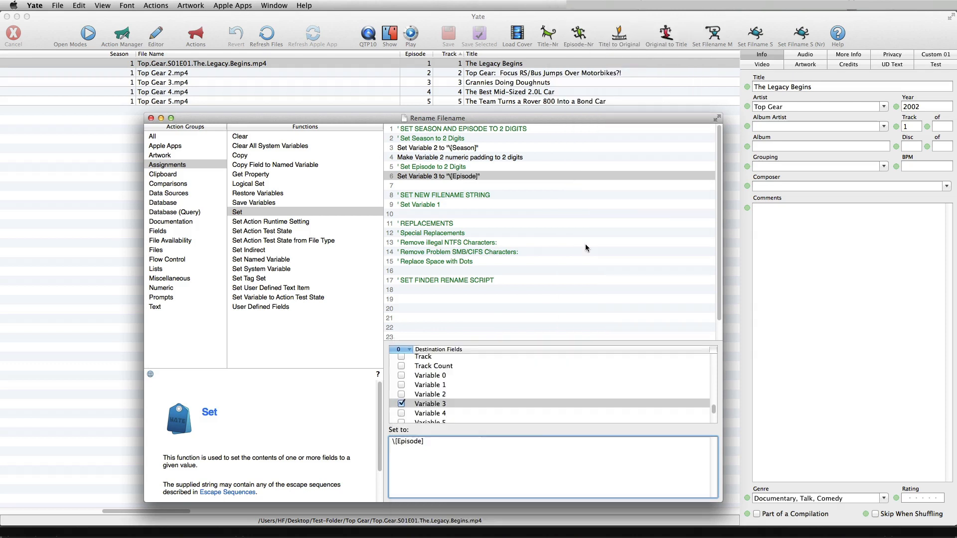
- Add a Make Numeric function below the Variable 3 assignment, converting Variable 3 to an integer padded to 2 digits
click(171, 289)
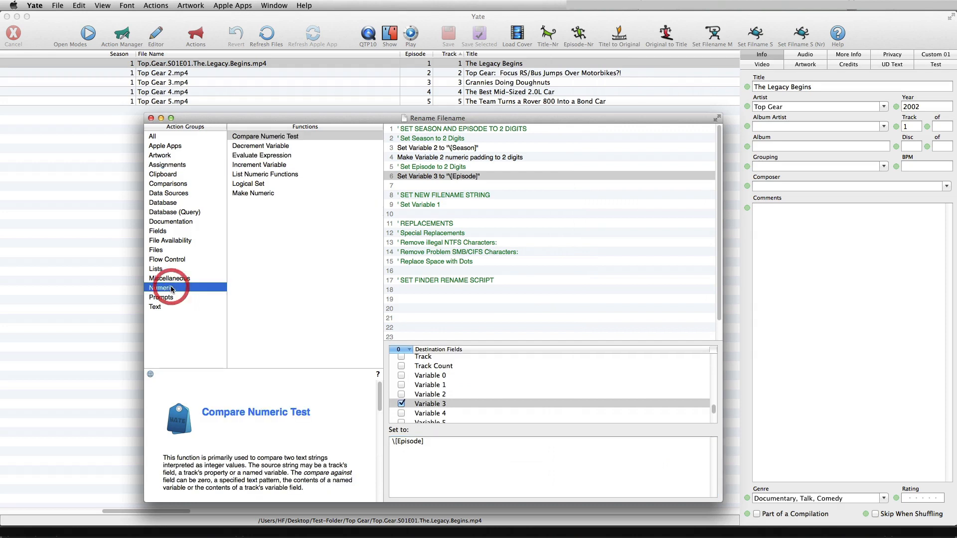
drag(259, 193, 444, 185)
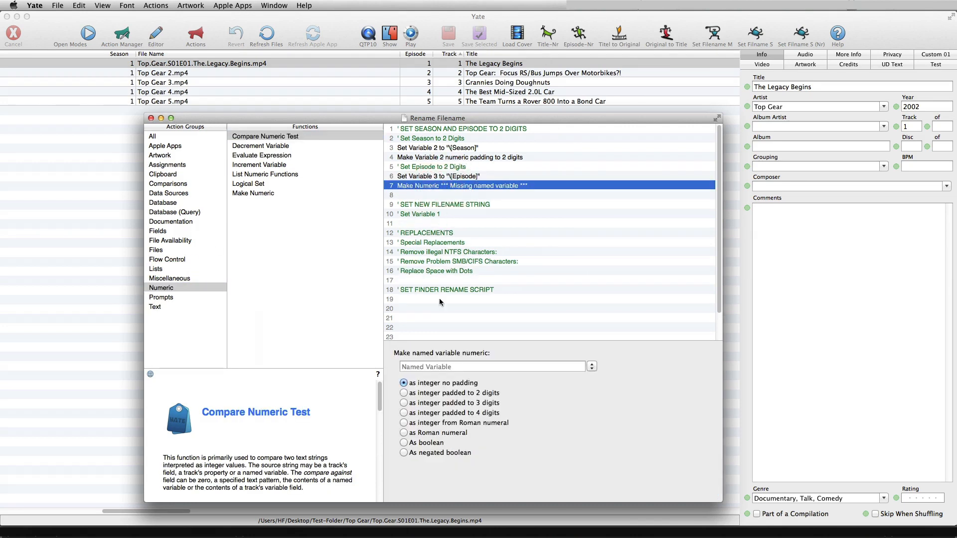
click(591, 367)
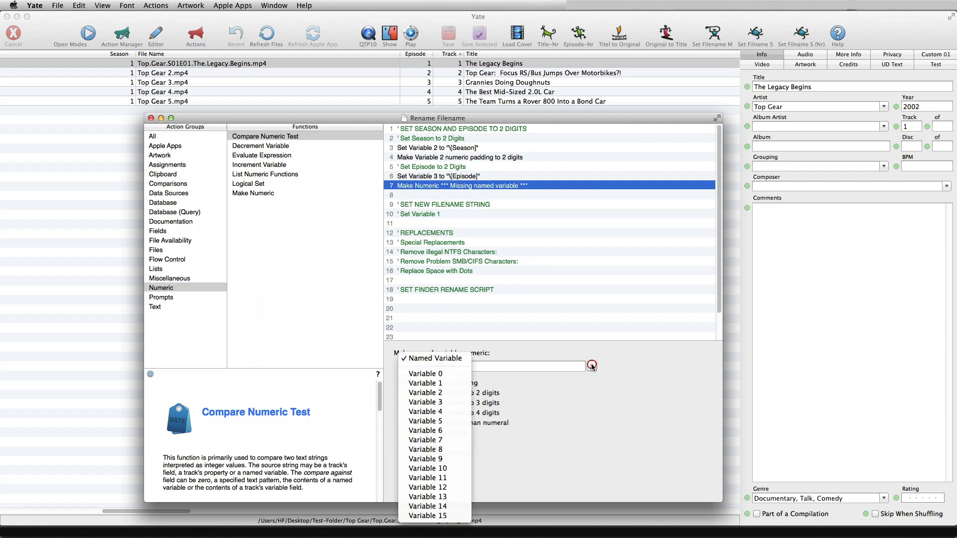
click(427, 402)
click(404, 394)
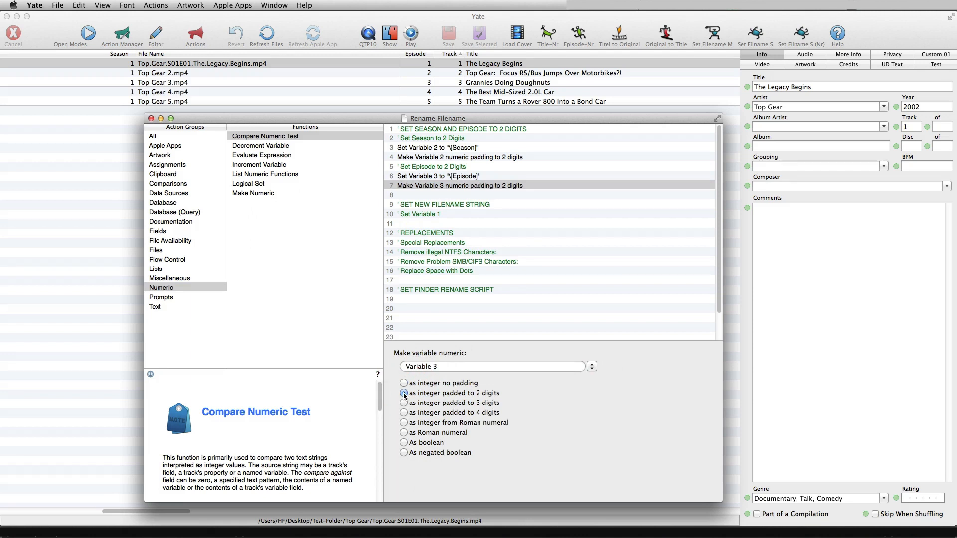
- Add a Set function below the "Set Variable 1" comment with Variable 1 as its destination field
click(462, 205)
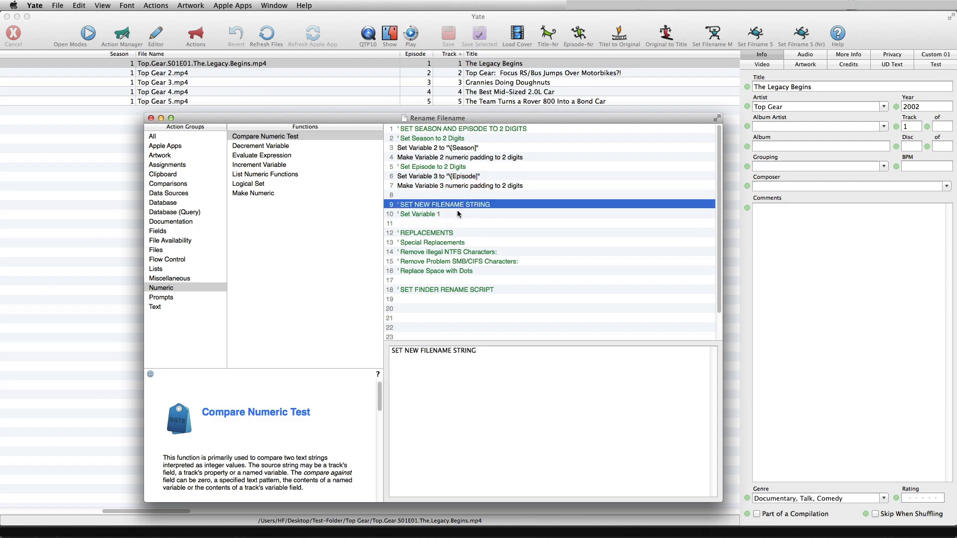
click(458, 214)
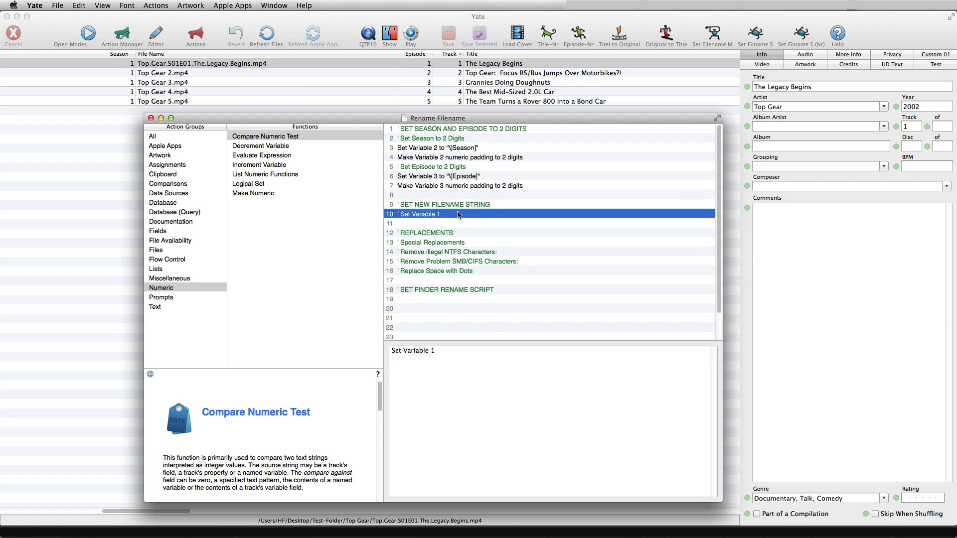
click(177, 165)
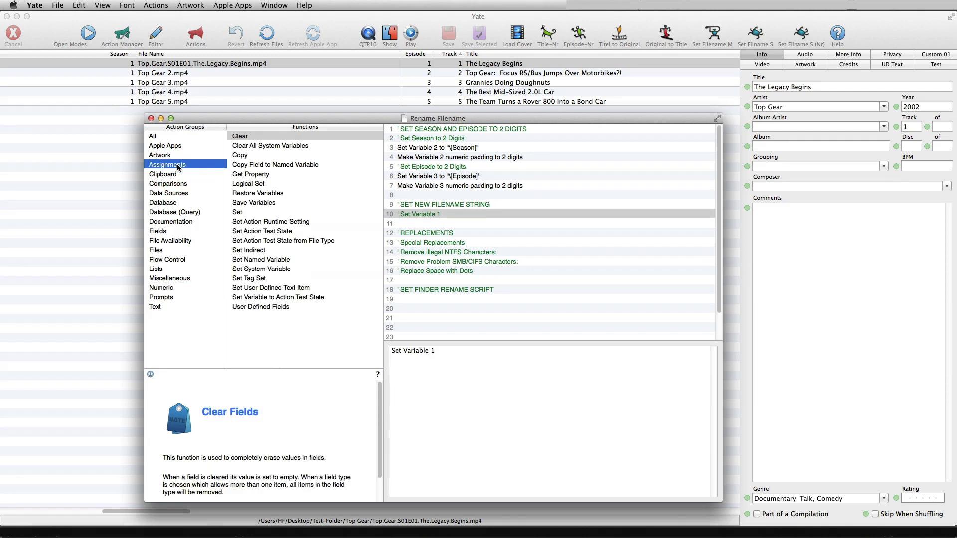
click(238, 212)
drag(238, 213, 420, 221)
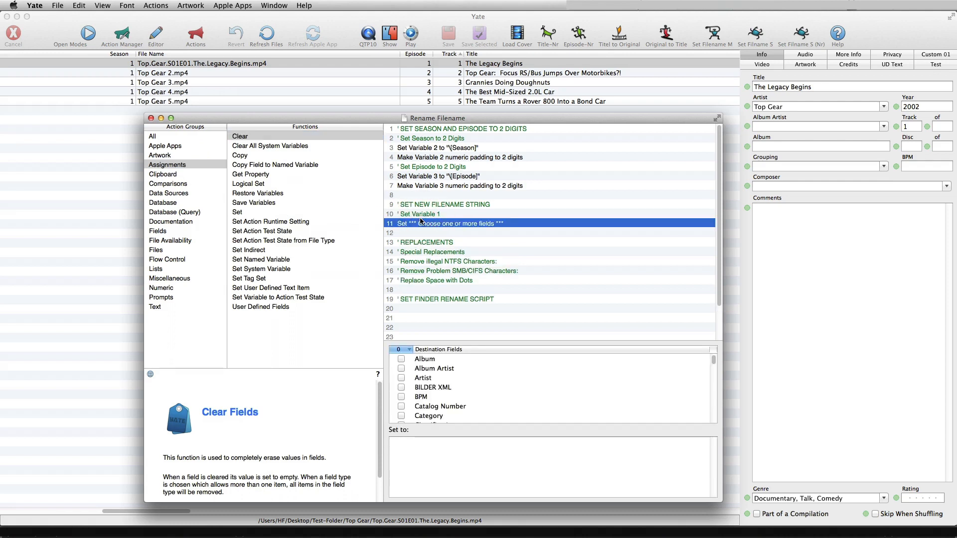
drag(713, 363, 714, 408)
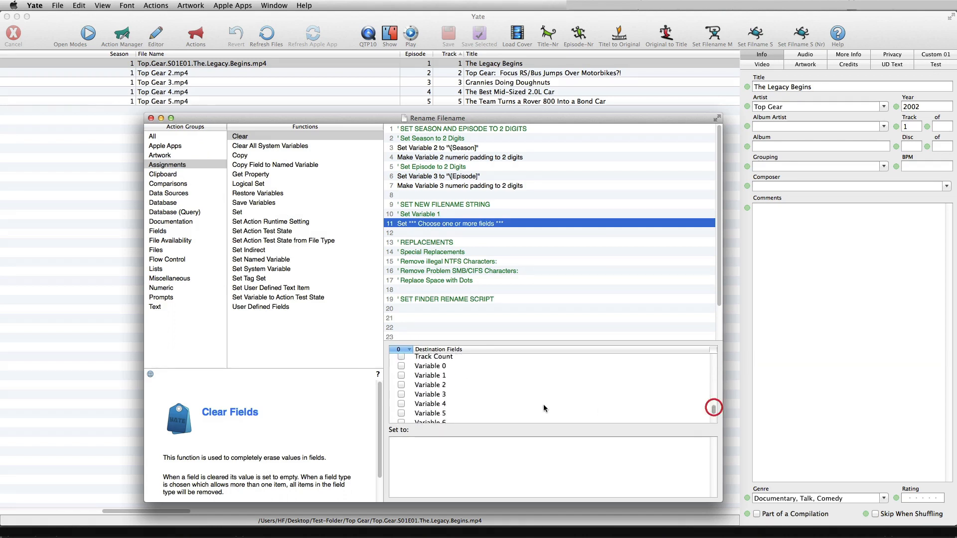
click(402, 376)
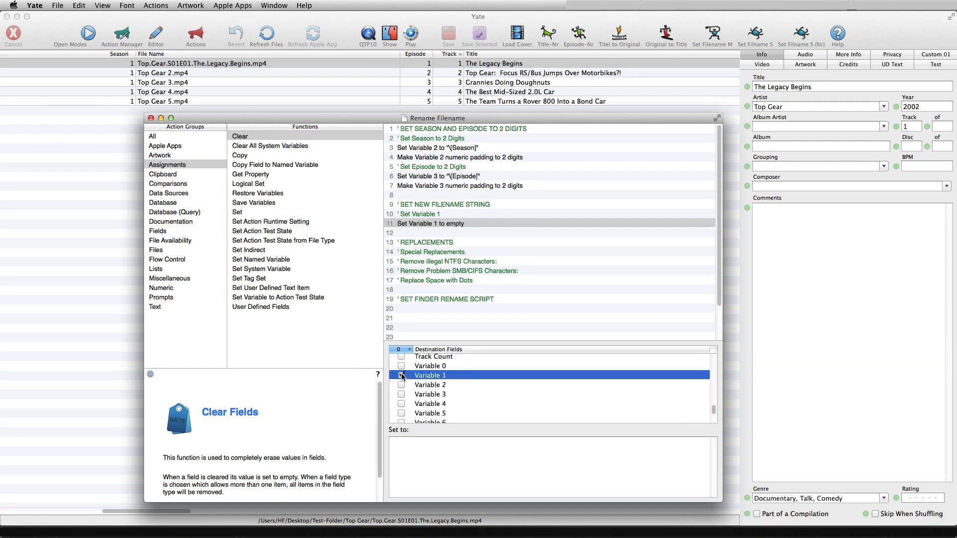
- Start the value of Variable 1 with the Show Name field followed by a space
click(400, 441)
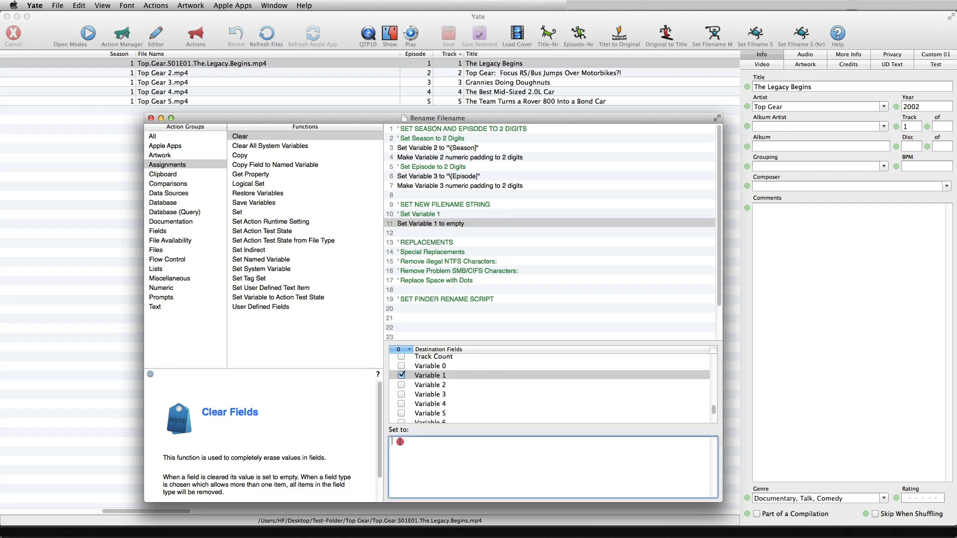
right_click(400, 441)
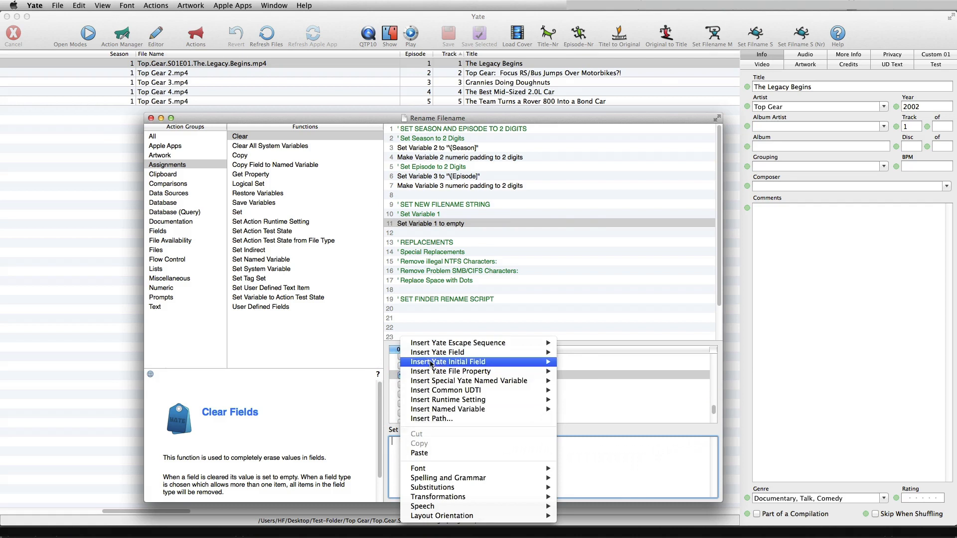
mouse_move(434, 353)
scroll(622, 417, down, 5)
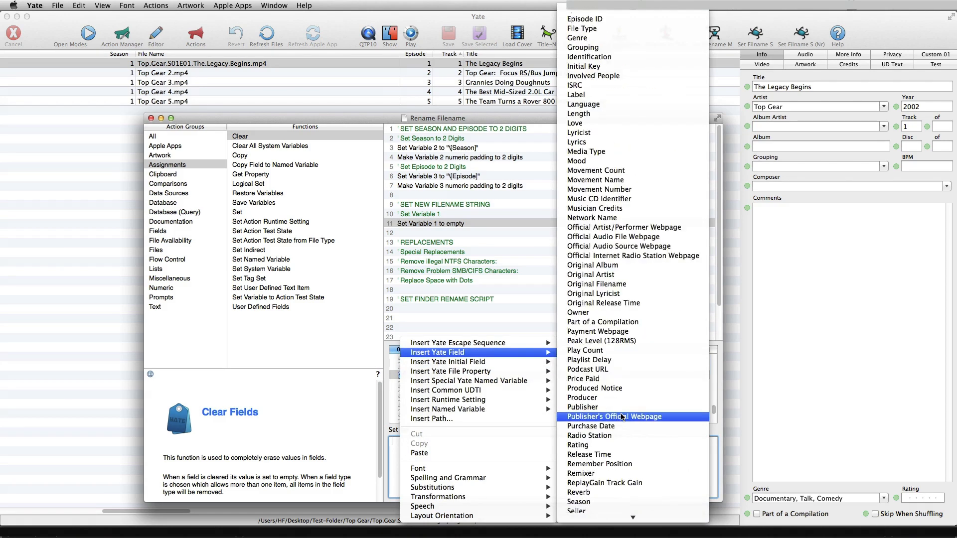
scroll(623, 417, down, 3)
click(604, 464)
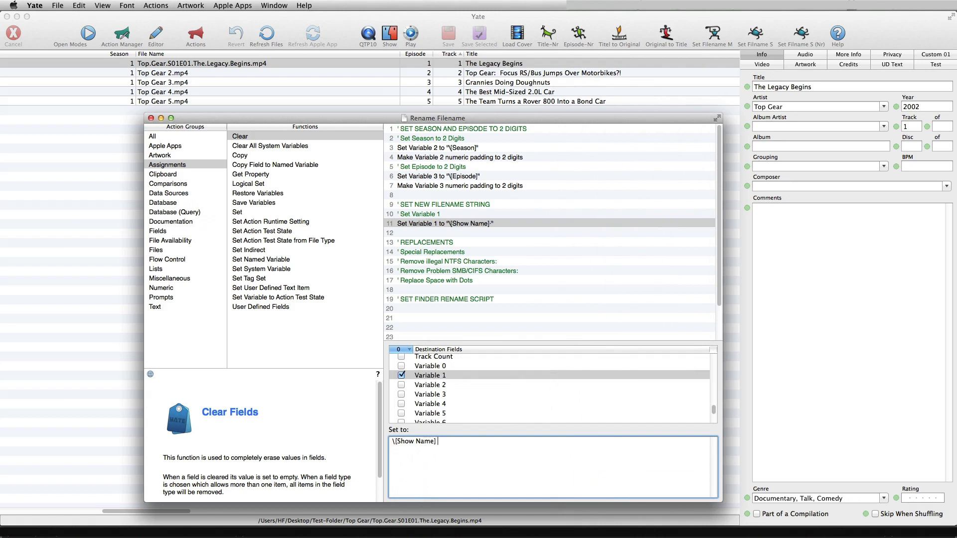
- Append "S" and the track variable escape sequence \v2 to Variable 1's value after the show name
text(S)
right_click(448, 442)
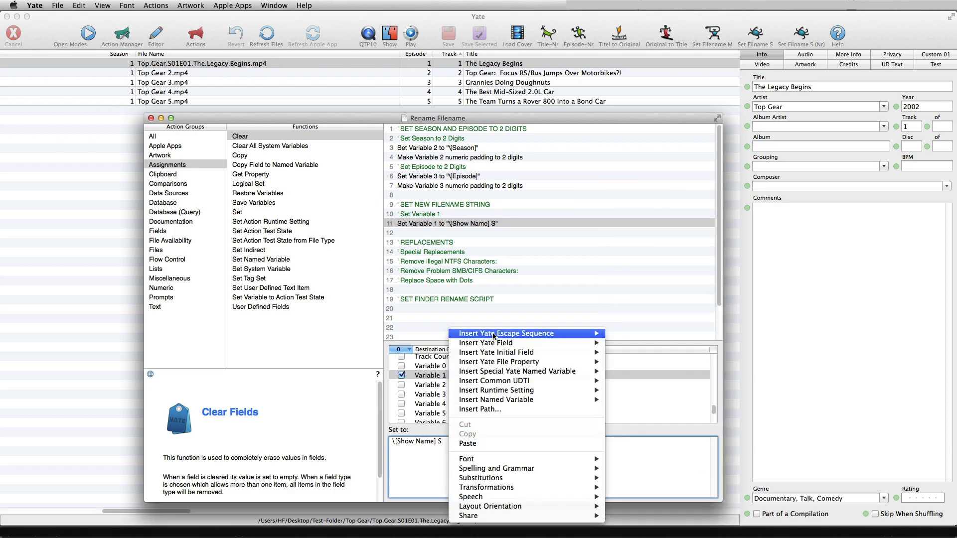
mouse_move(493, 336)
mouse_move(666, 431)
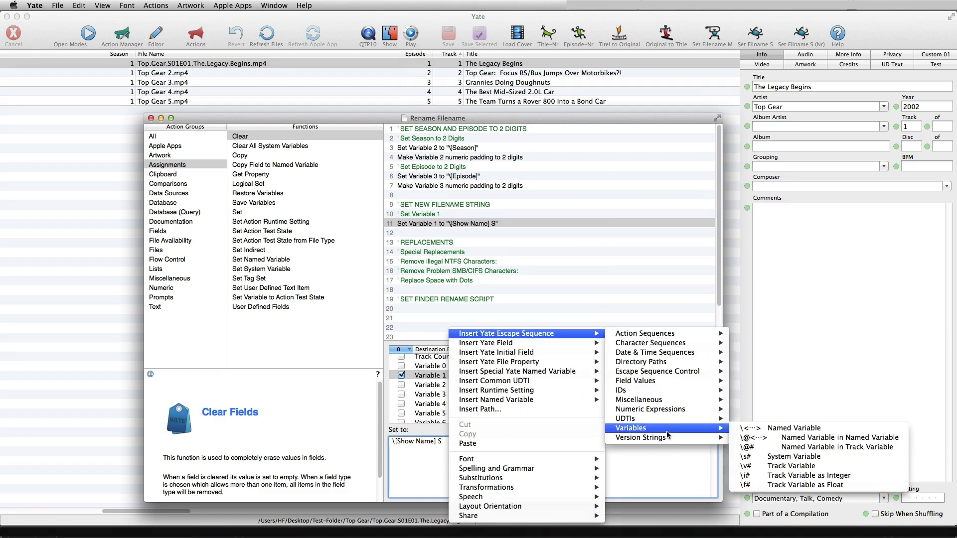
click(778, 467)
text(2)
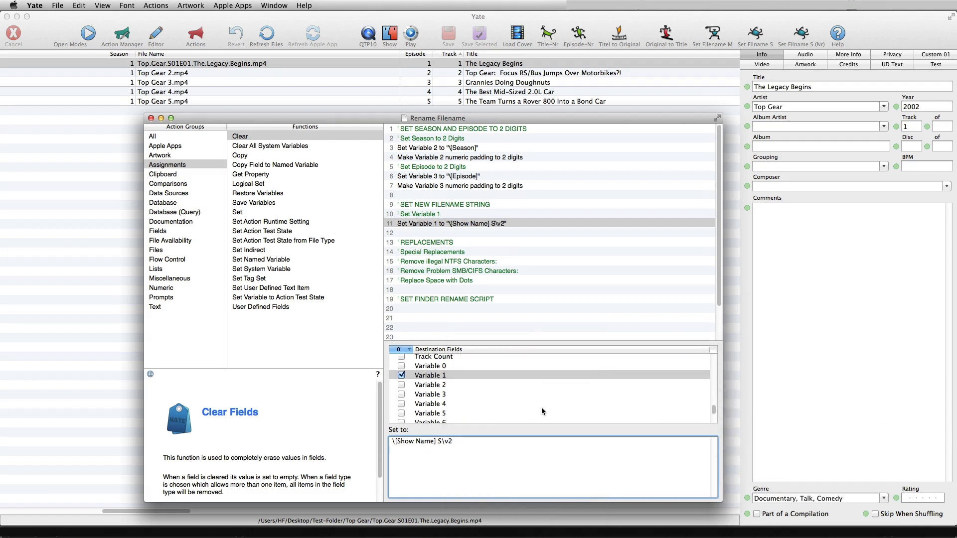
- Append "E" and the track variable escape sequence \v3 to Variable 1's value after the season number
text(E)
right_click(462, 438)
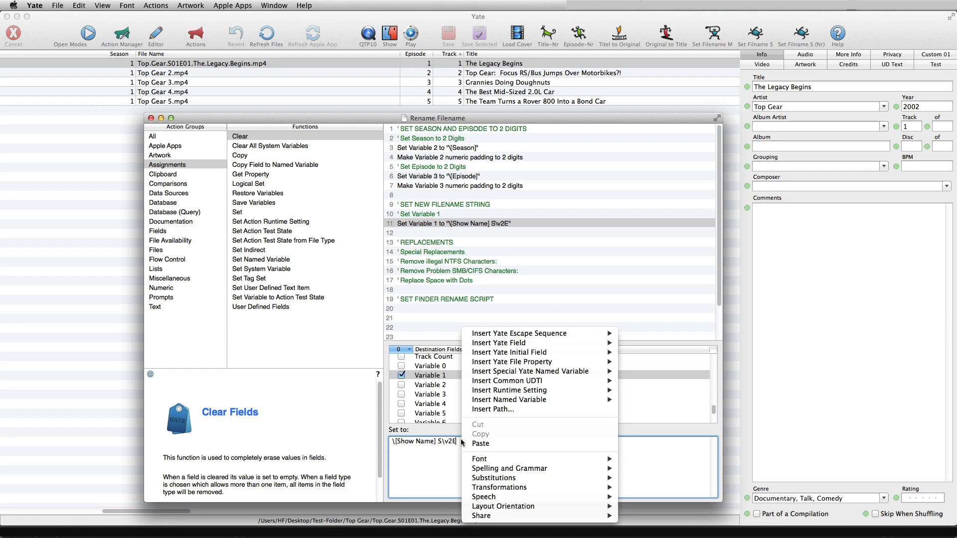
mouse_move(524, 335)
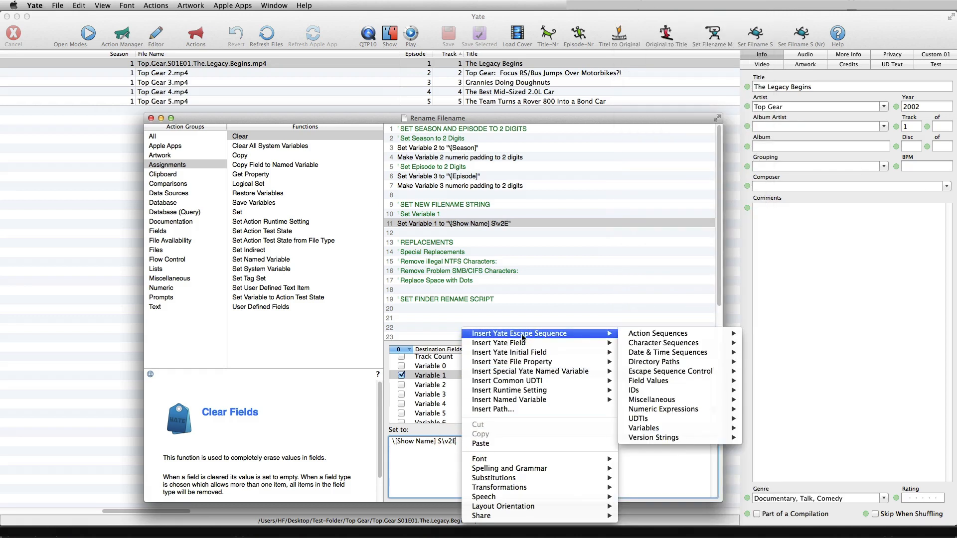
mouse_move(655, 428)
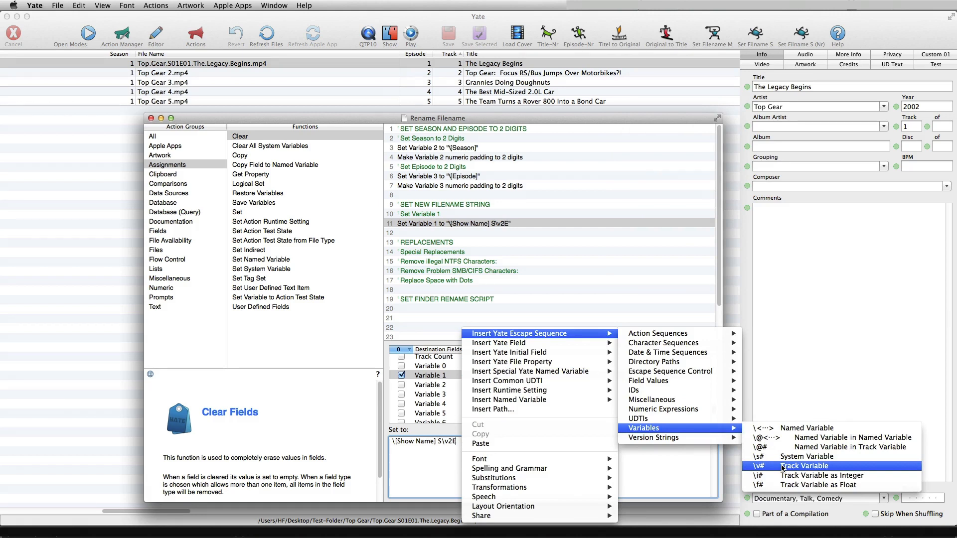
click(783, 466)
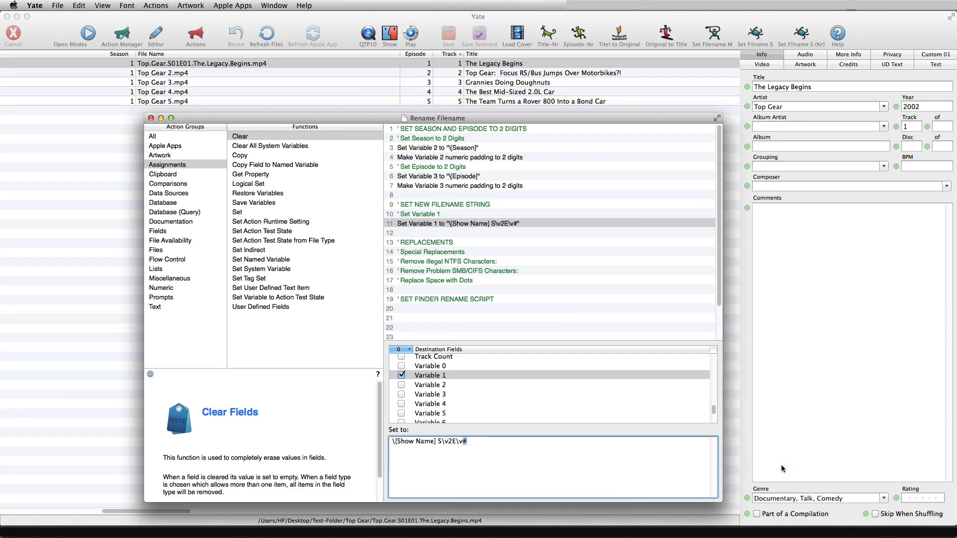
text(3)
- Finish Variable 1's value with the Title field, separated from the episode number by a space
right_click(477, 442)
mouse_move(598, 343)
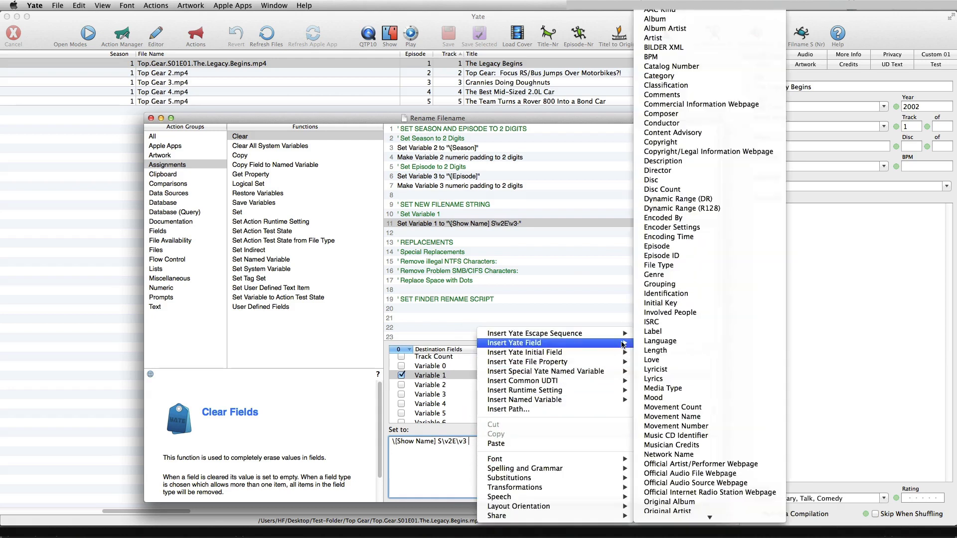
scroll(722, 453, down, 1)
scroll(722, 453, down, 10)
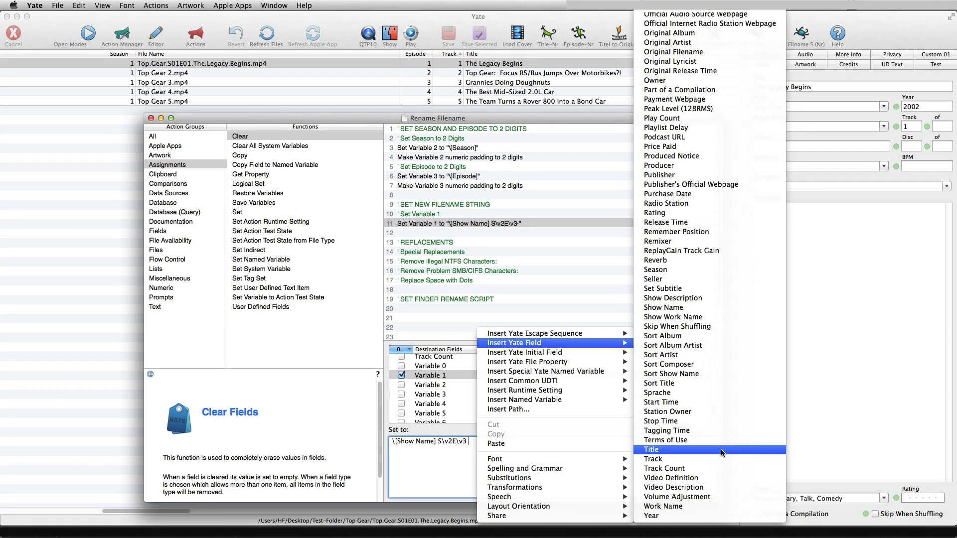
click(693, 450)
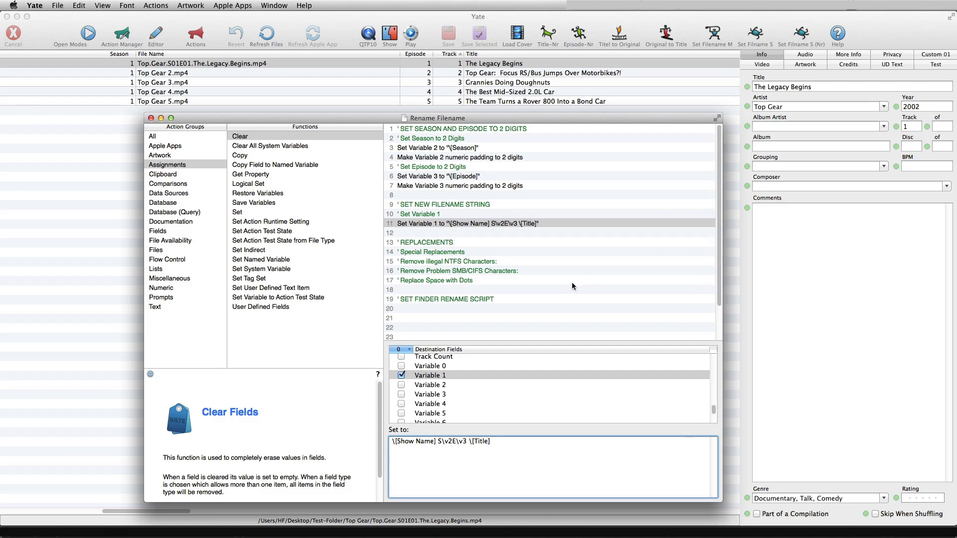
- Add a Rename Files function below the "SET FINDER RENAME SCRIPT" comment, using the "Rename: Variable 1 -> Filename" template
click(470, 299)
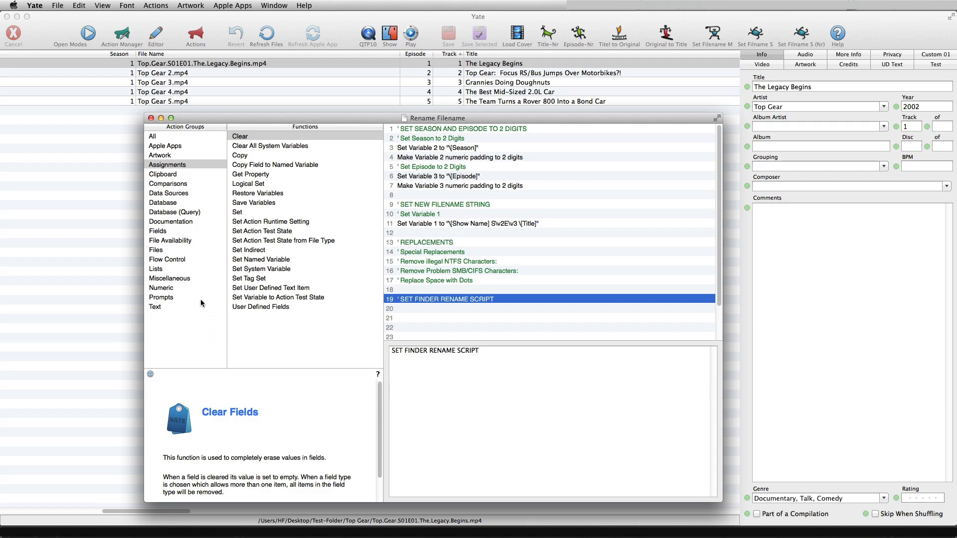
click(181, 251)
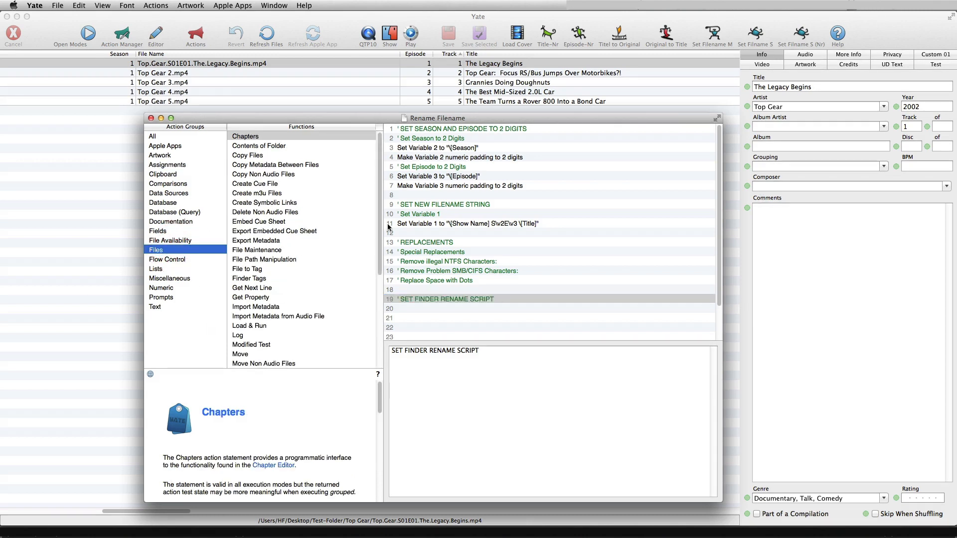
drag(379, 215, 377, 314)
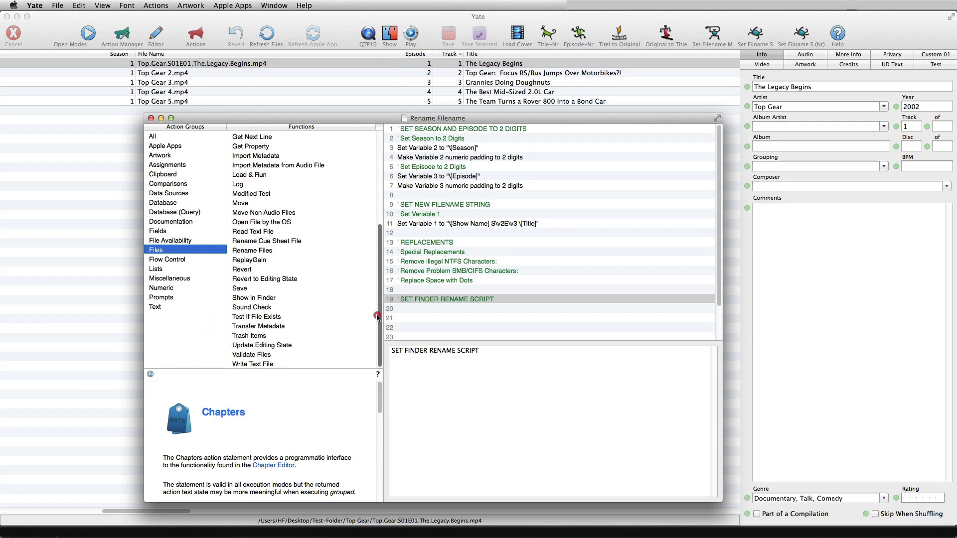
click(265, 251)
drag(264, 251, 409, 307)
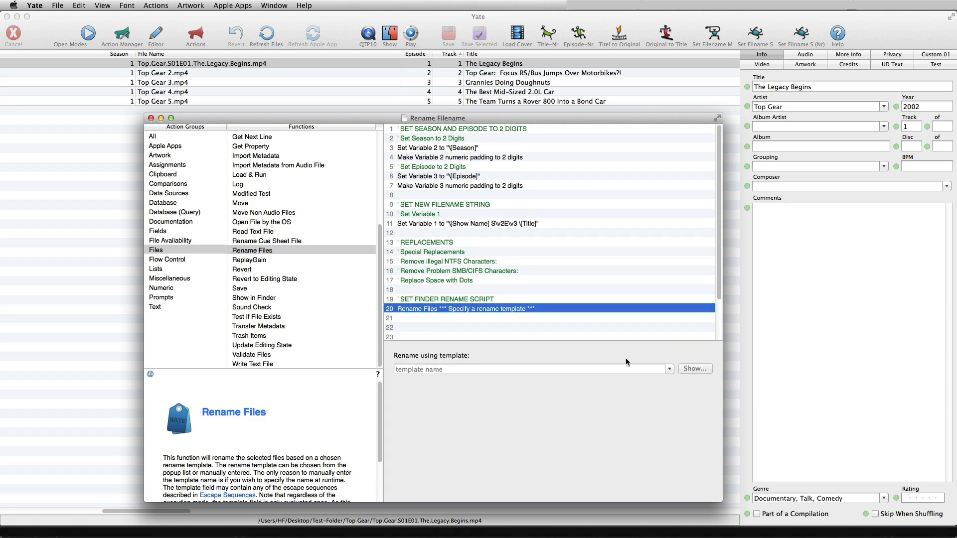
click(670, 370)
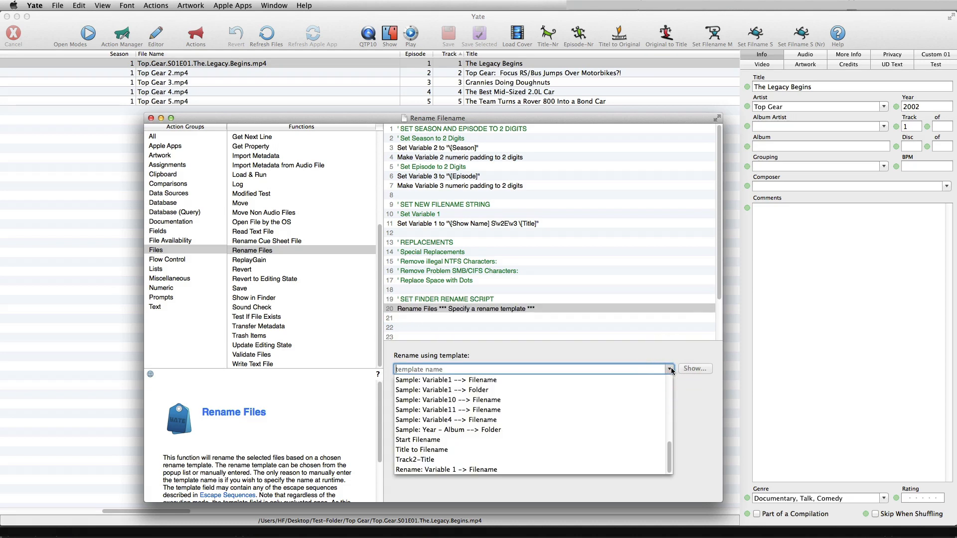
click(451, 470)
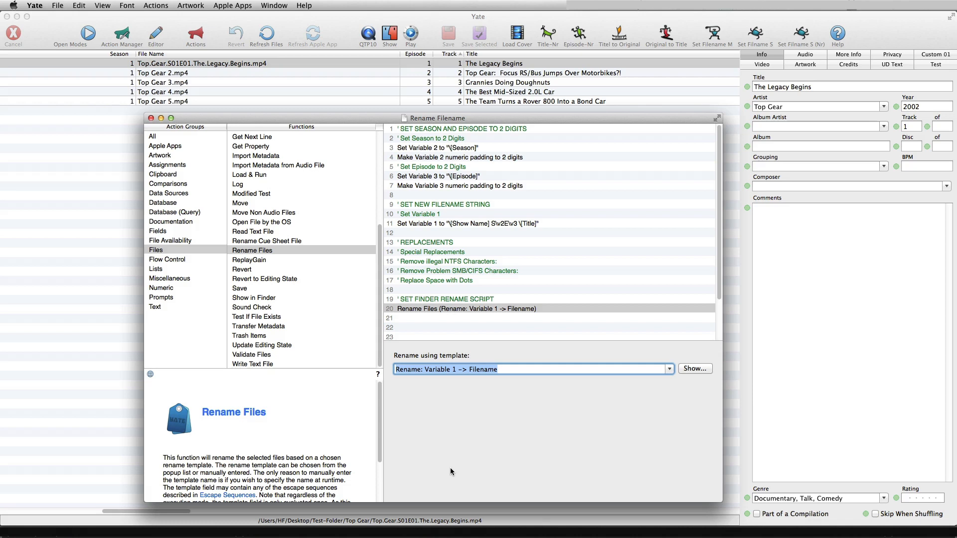
- Create a new rename template in the Rename preferences and name it "Rename new"
click(44, 156)
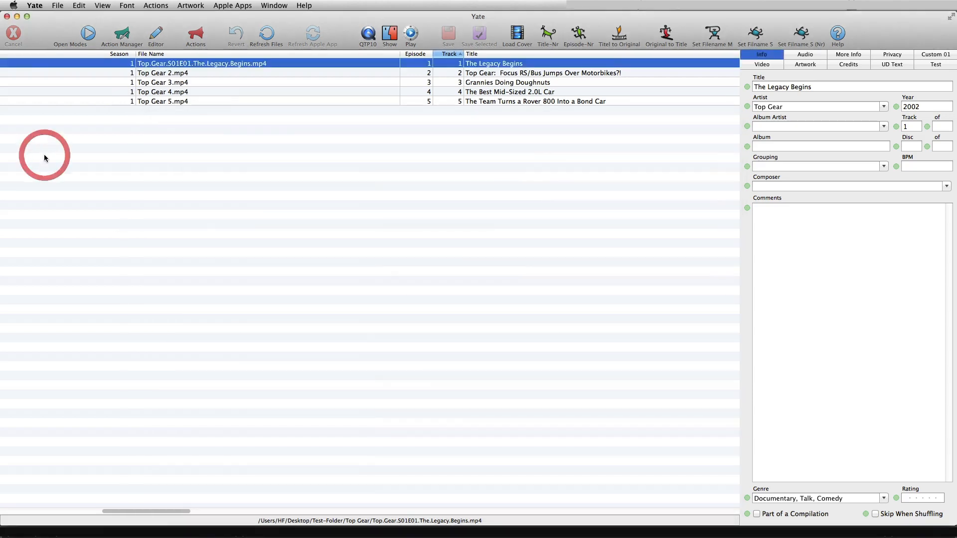
click(35, 5)
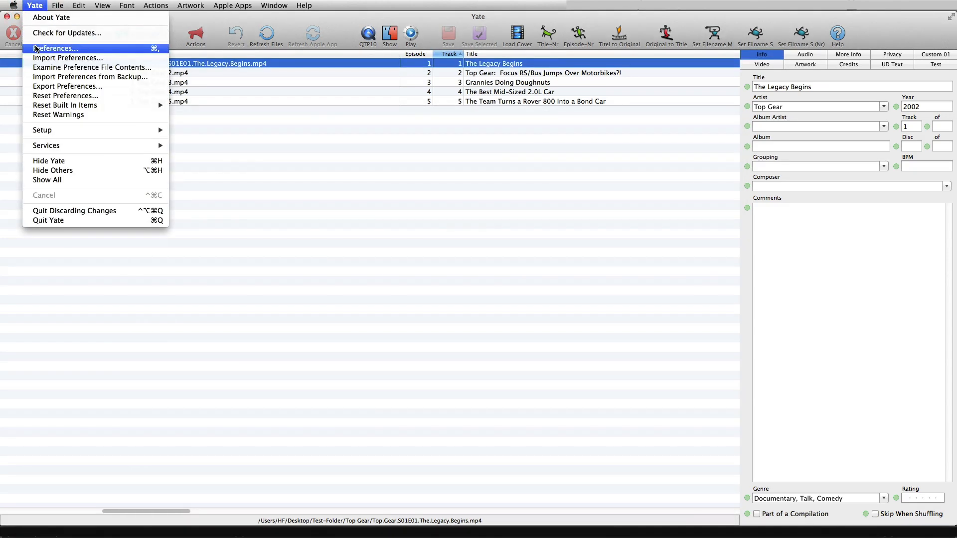
click(35, 48)
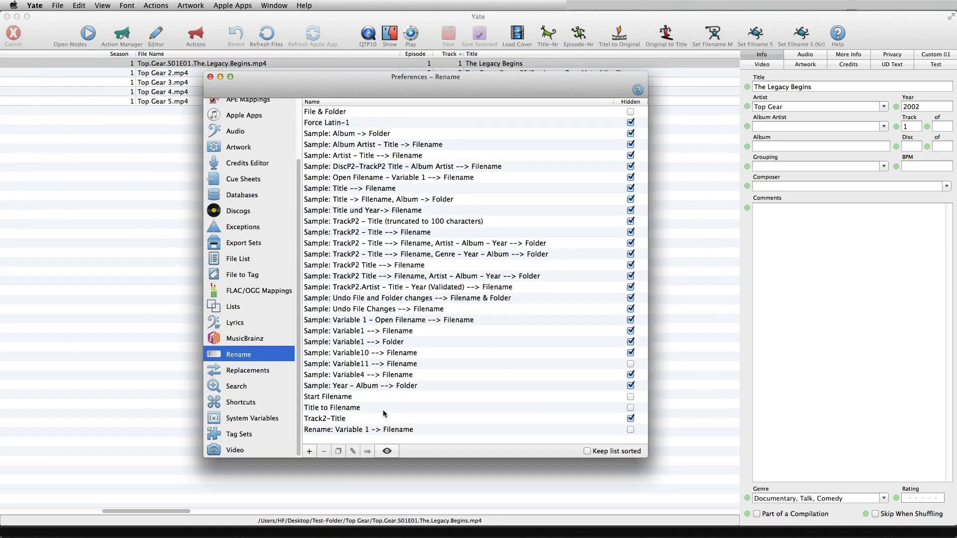
click(239, 355)
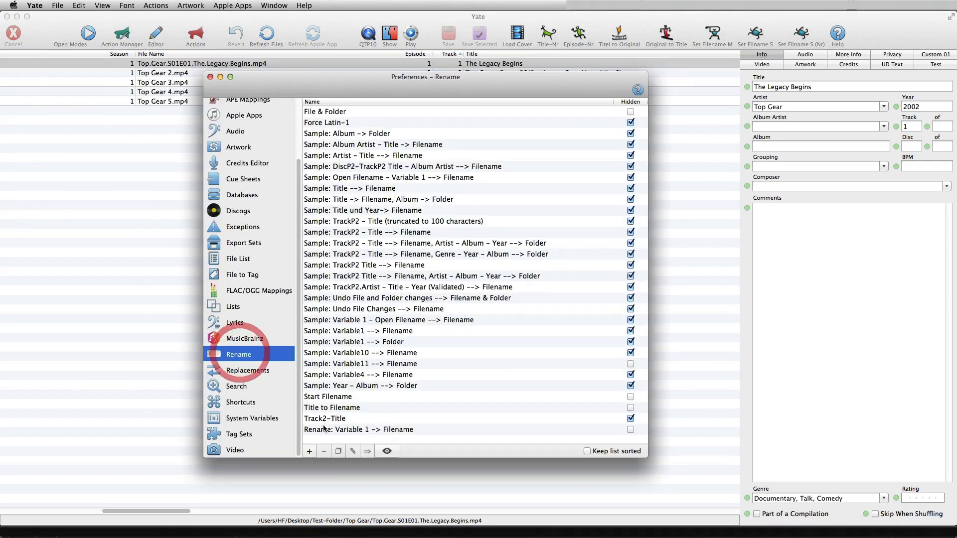
click(333, 430)
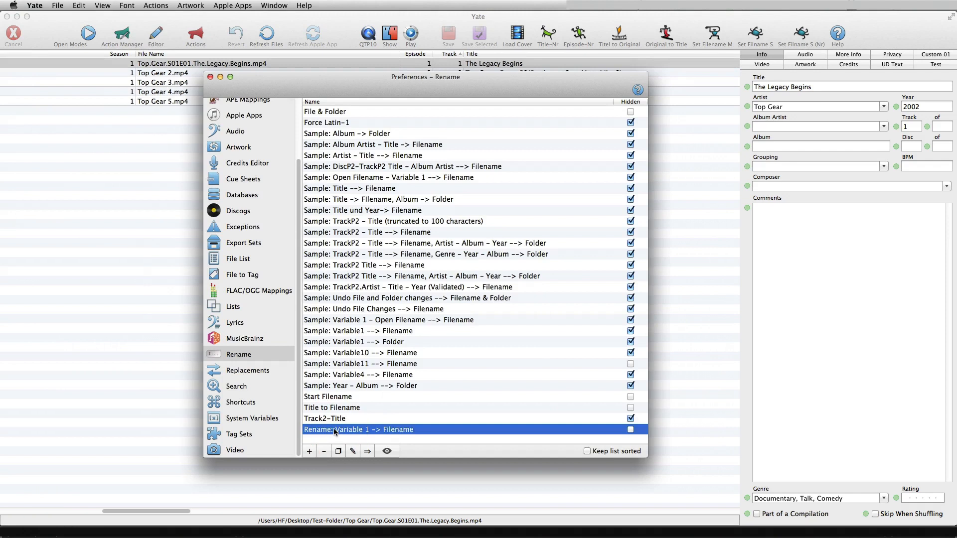
click(311, 451)
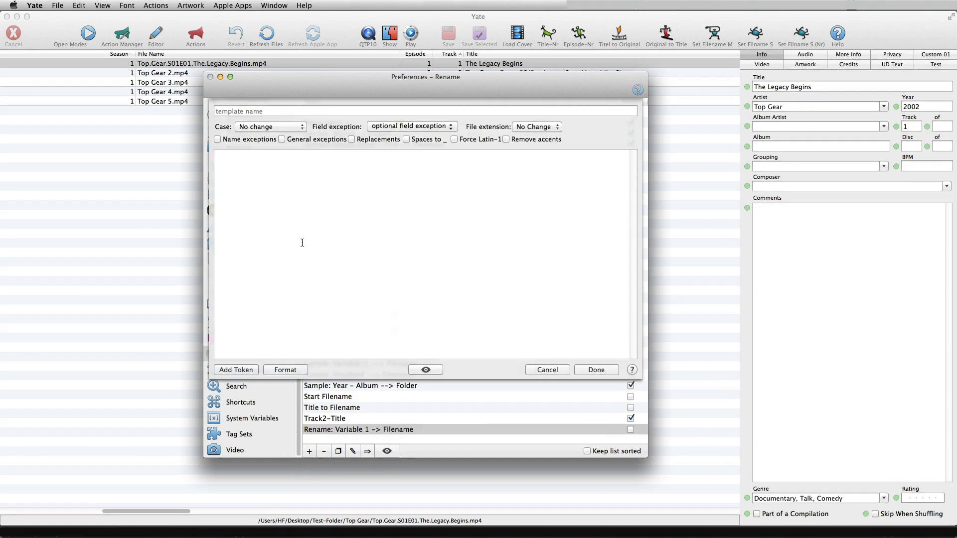
click(260, 112)
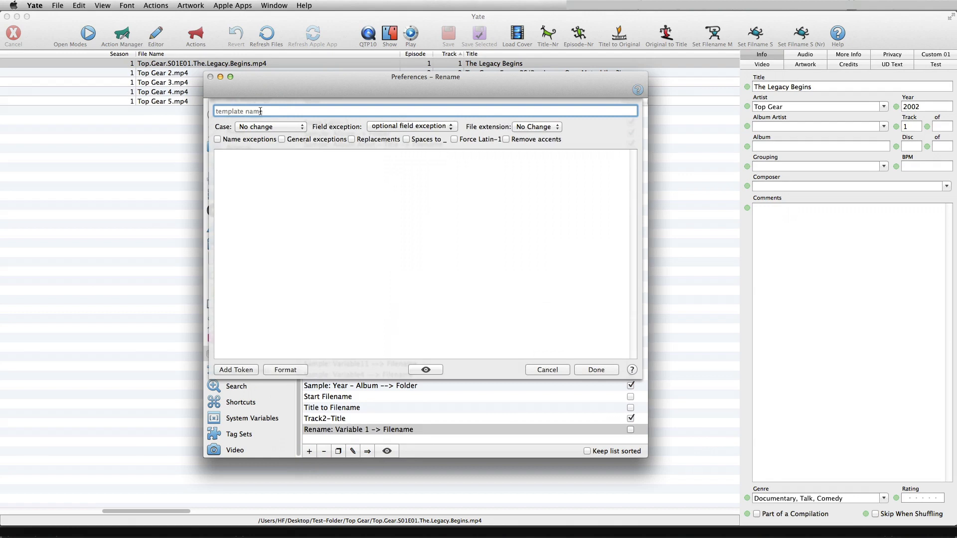
text(Rename new)
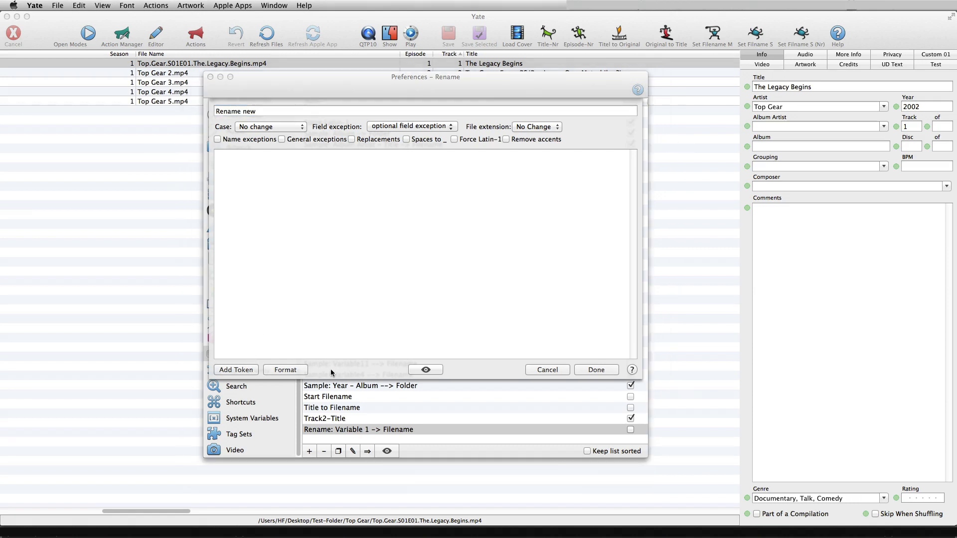
click(337, 368)
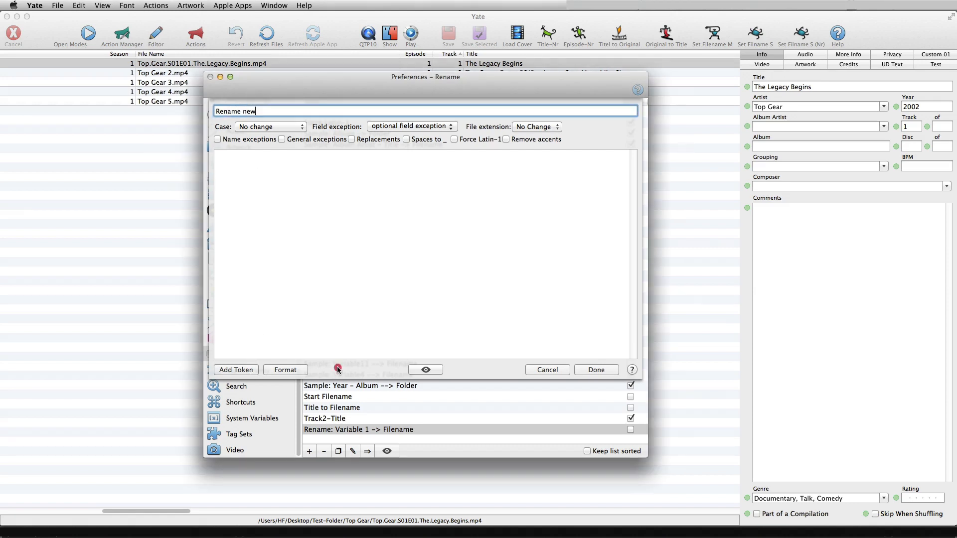
- Insert the Variable 1 token into the body of the "Rename new" template
click(242, 370)
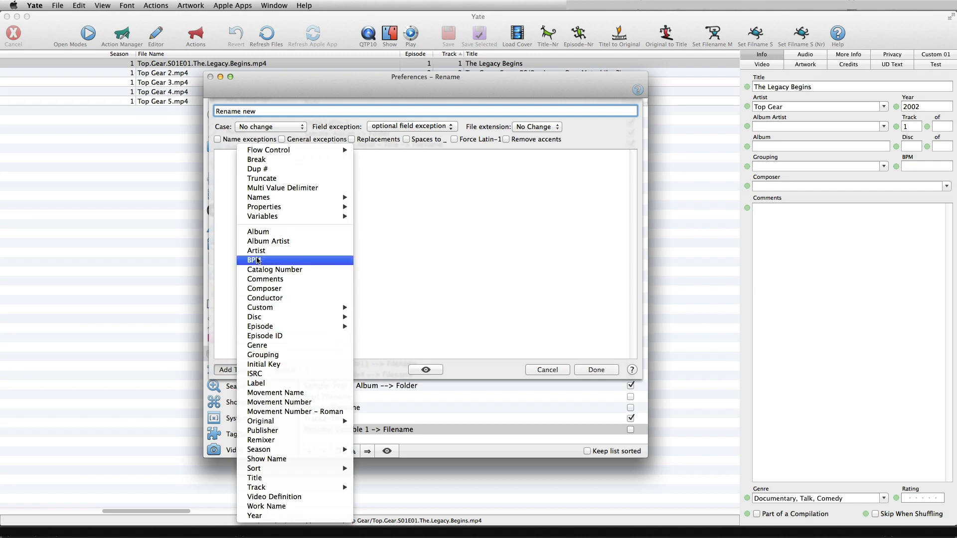
mouse_move(260, 217)
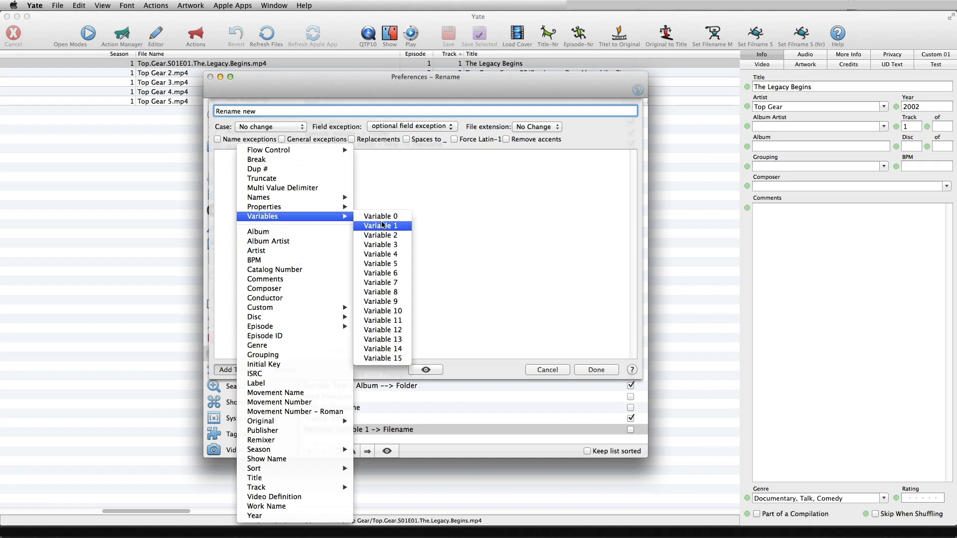
click(382, 227)
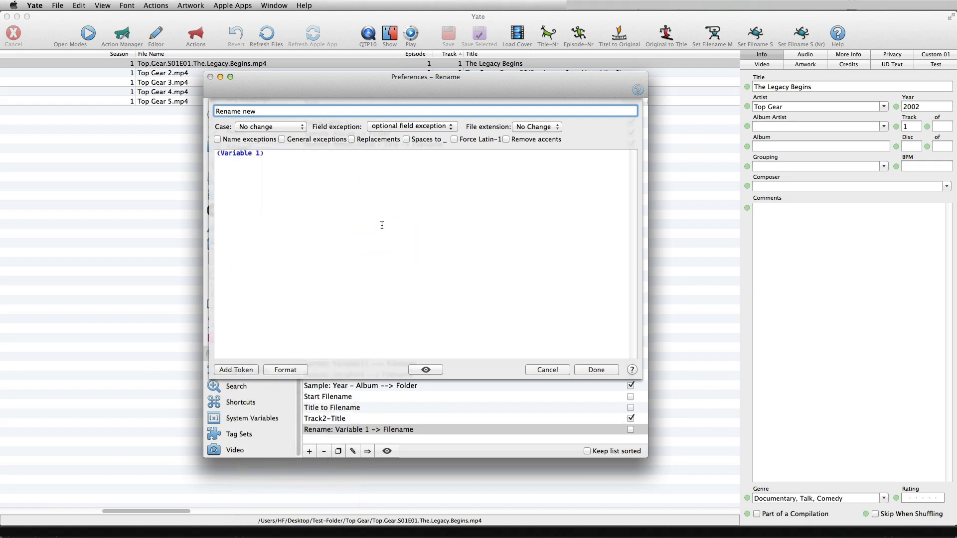
click(284, 154)
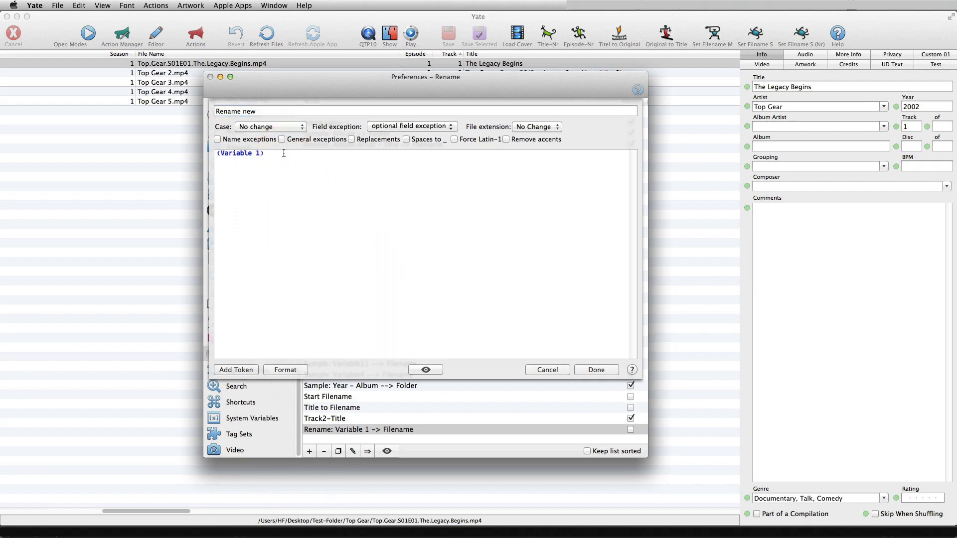
- Add an IfDup flow-control token on a new line below the Variable 1 token in the "Rename new" template
key(Return)
click(227, 371)
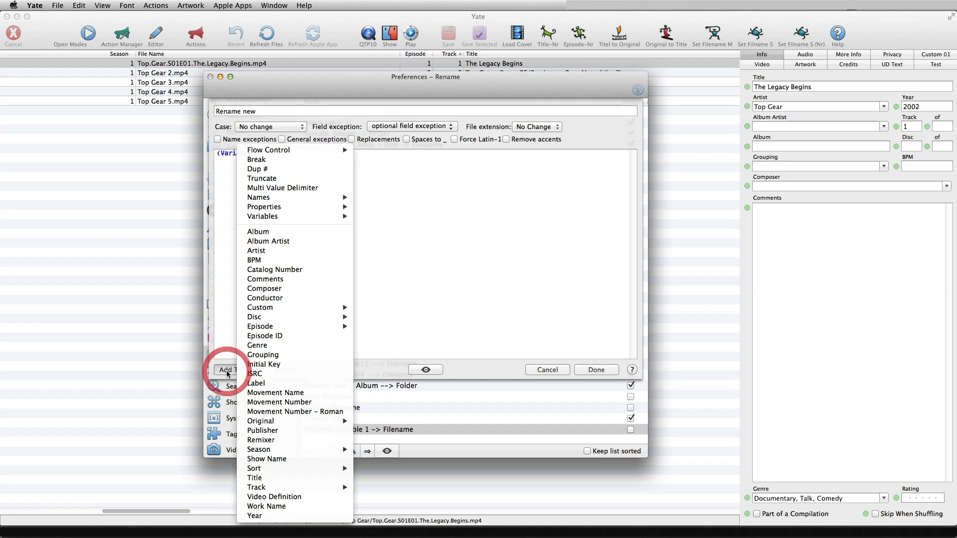
mouse_move(265, 150)
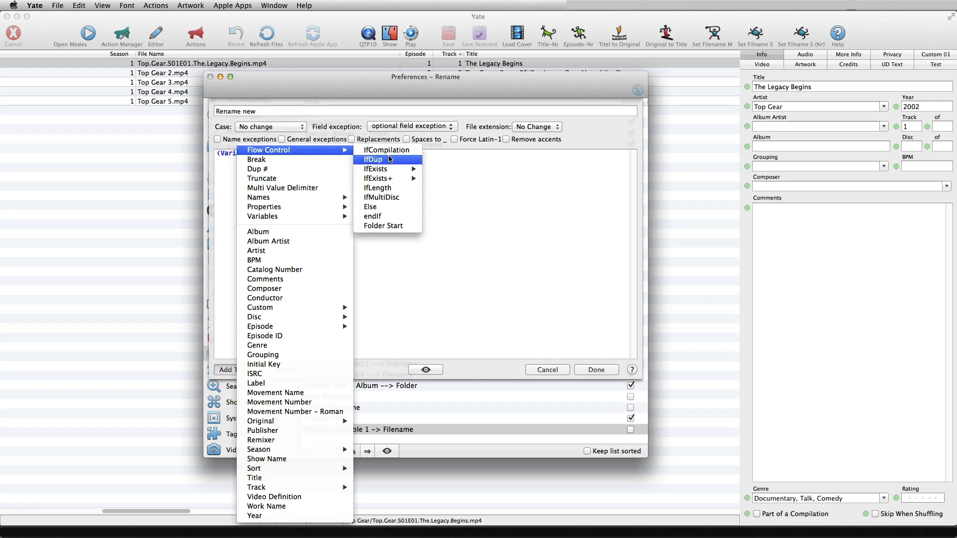
click(388, 159)
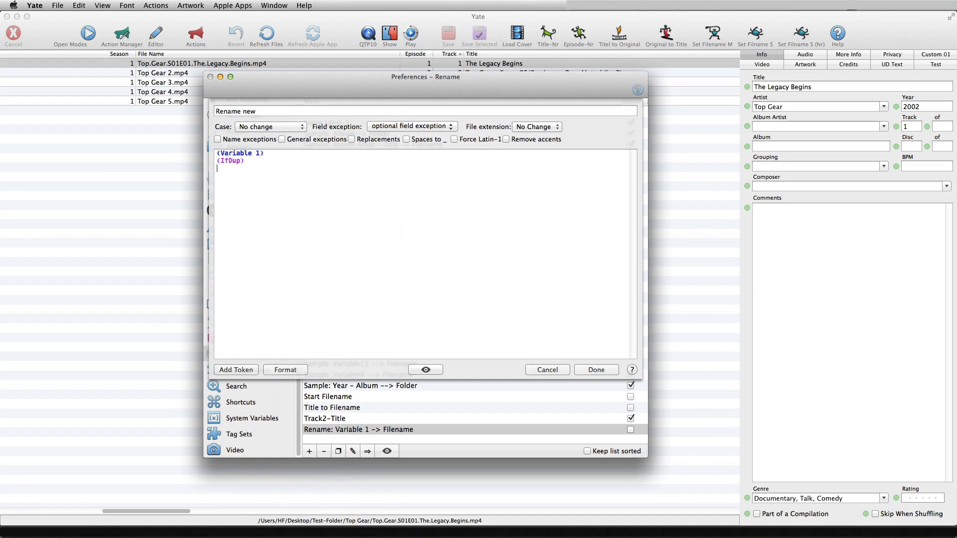
- Add an indented middle dot followed by the Dup # token under IfDup, and finish editing the "Rename new" template
key(Tab)
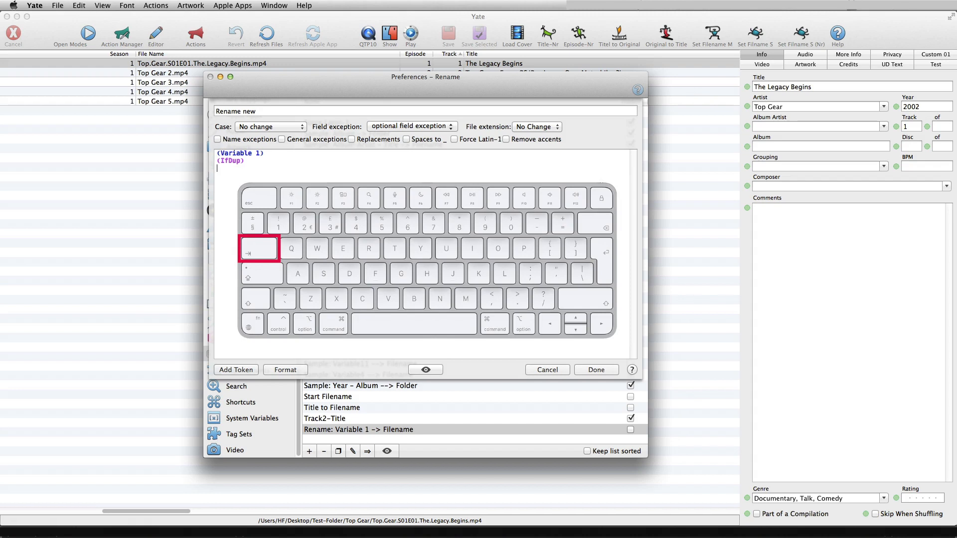
key(Tab)
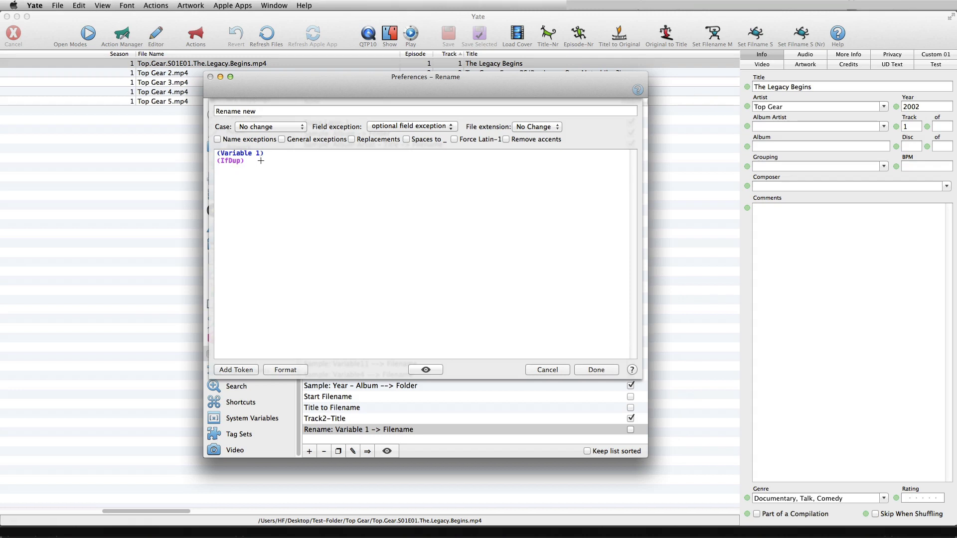
key(shift+alt+9)
click(229, 370)
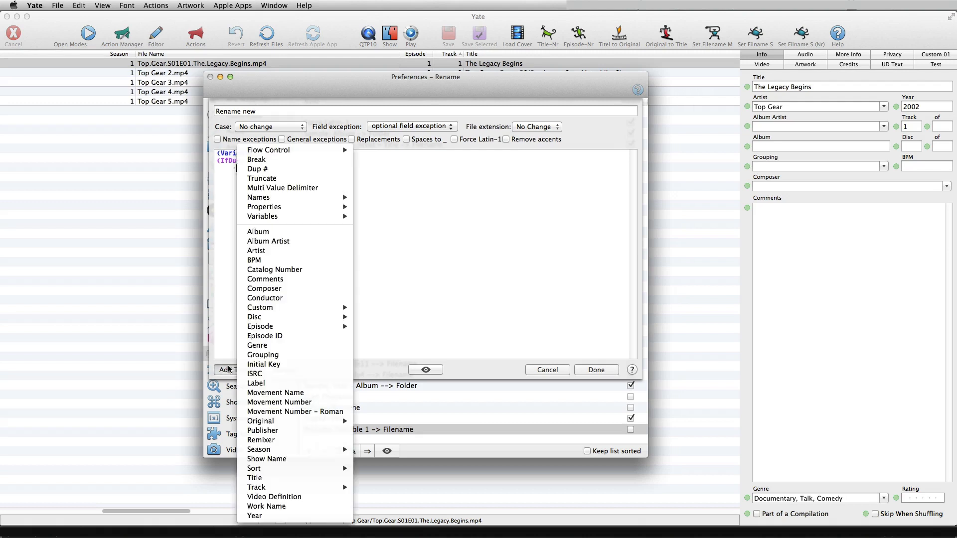
click(250, 170)
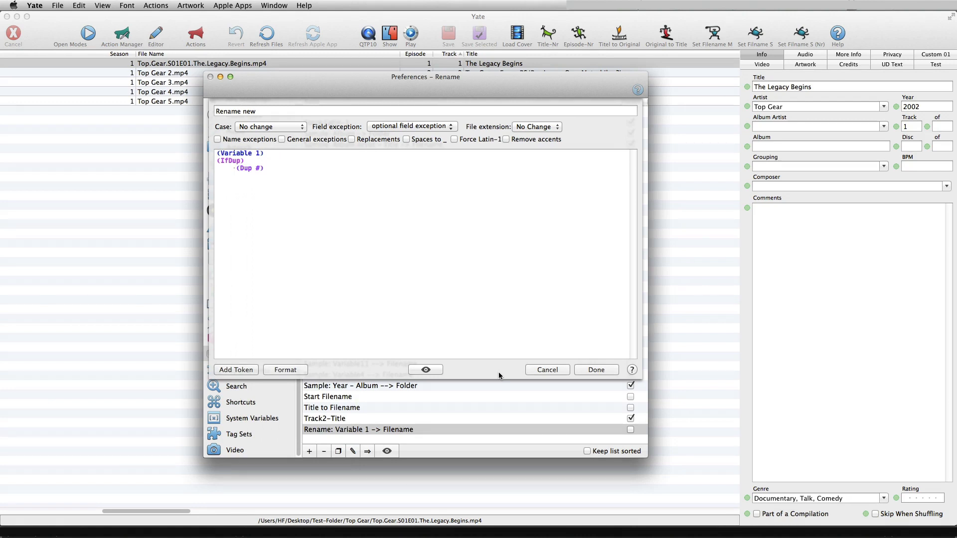
click(597, 370)
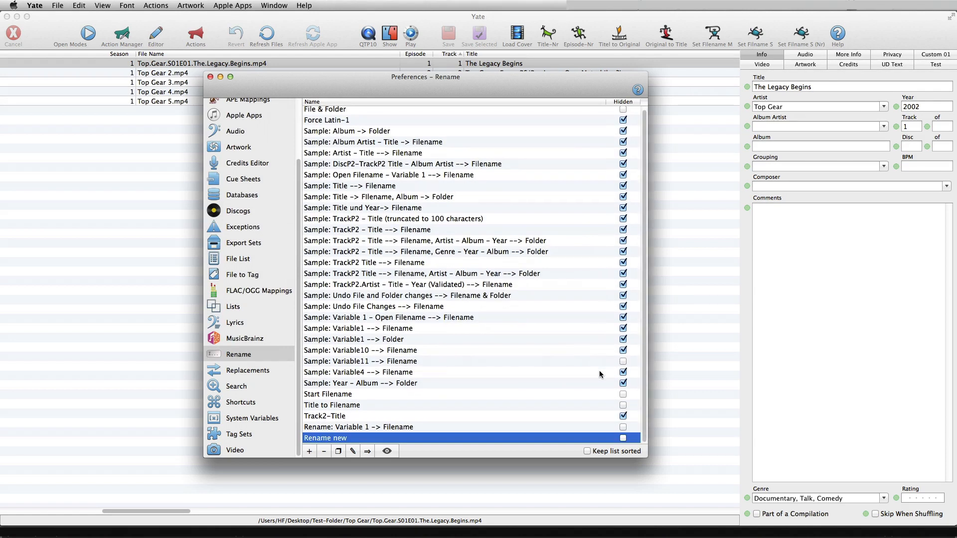
- Close the preferences, return to the Rename Filename action, switch its Rename Files function to the "Rename new" template and save the action
click(211, 78)
click(270, 5)
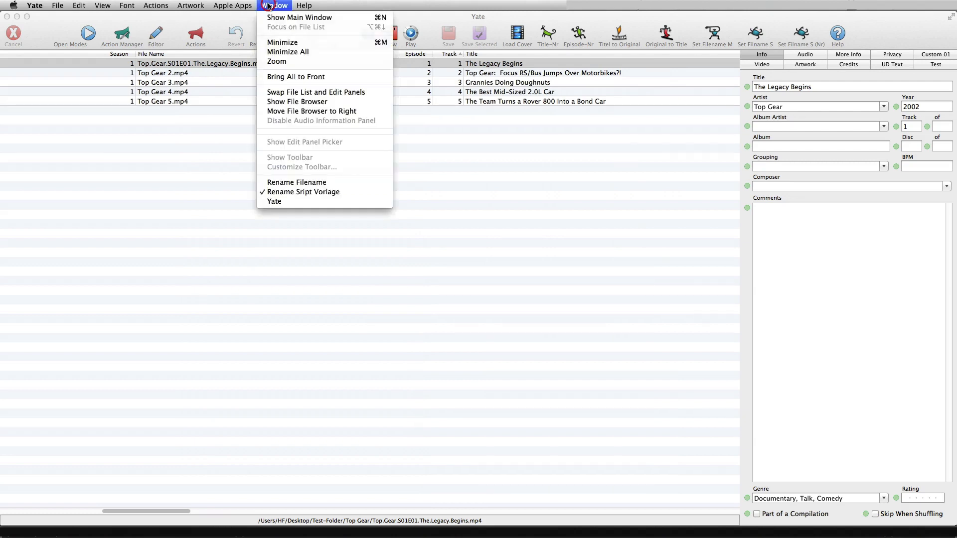
click(278, 183)
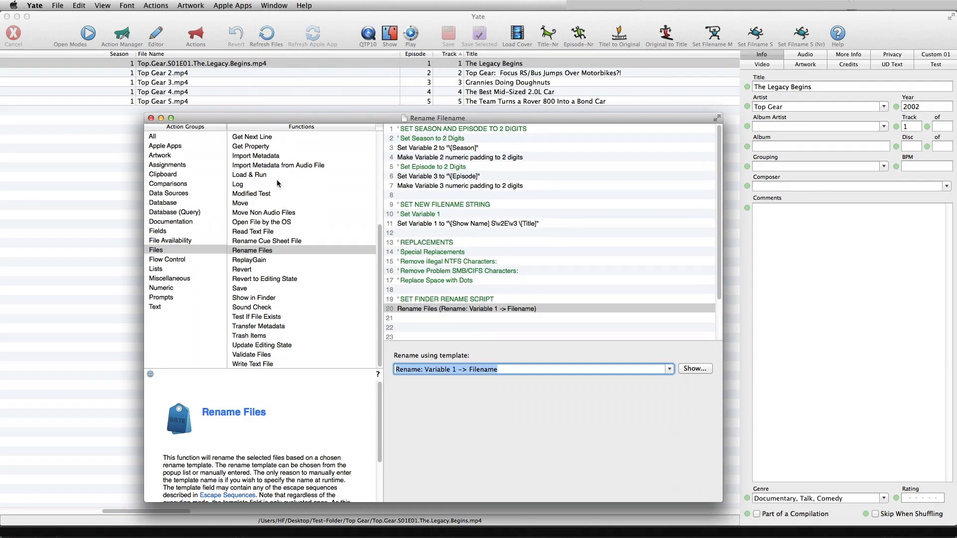
click(669, 369)
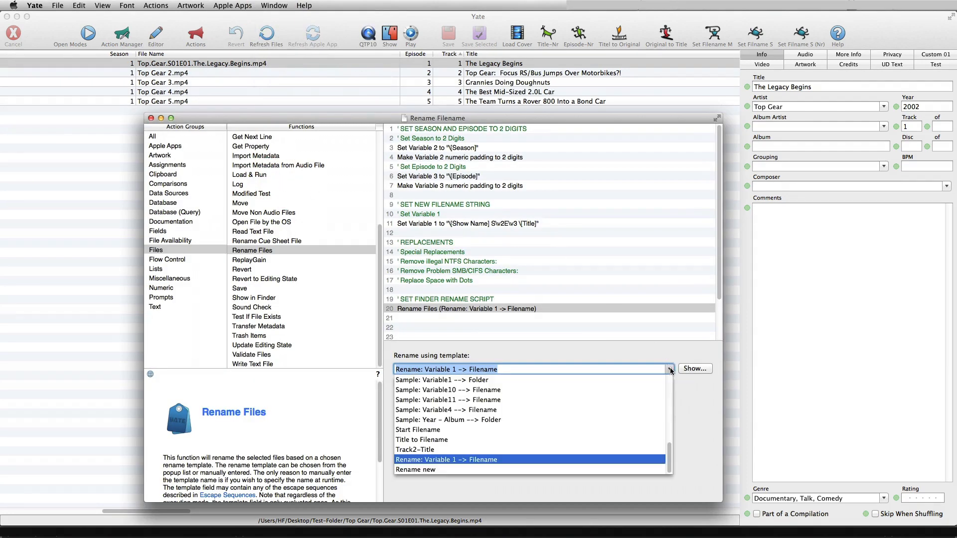
click(442, 470)
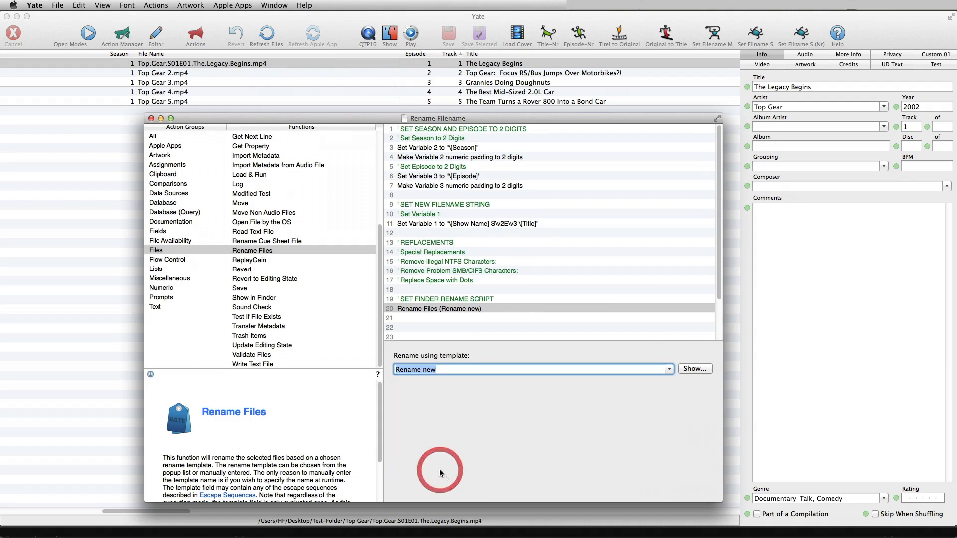
click(59, 6)
click(69, 148)
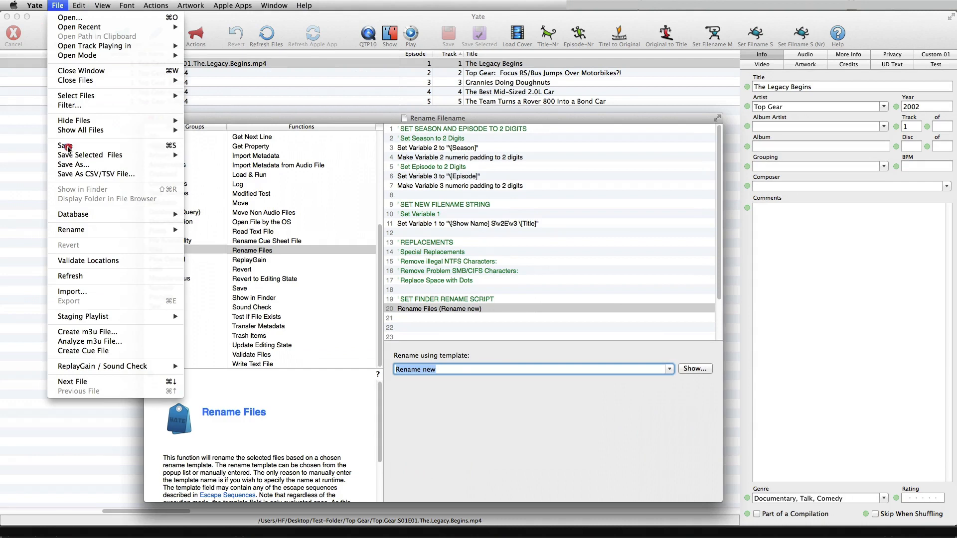
- Run the user-defined Rename Filename action on "Top Gear 2.mp4"
click(228, 74)
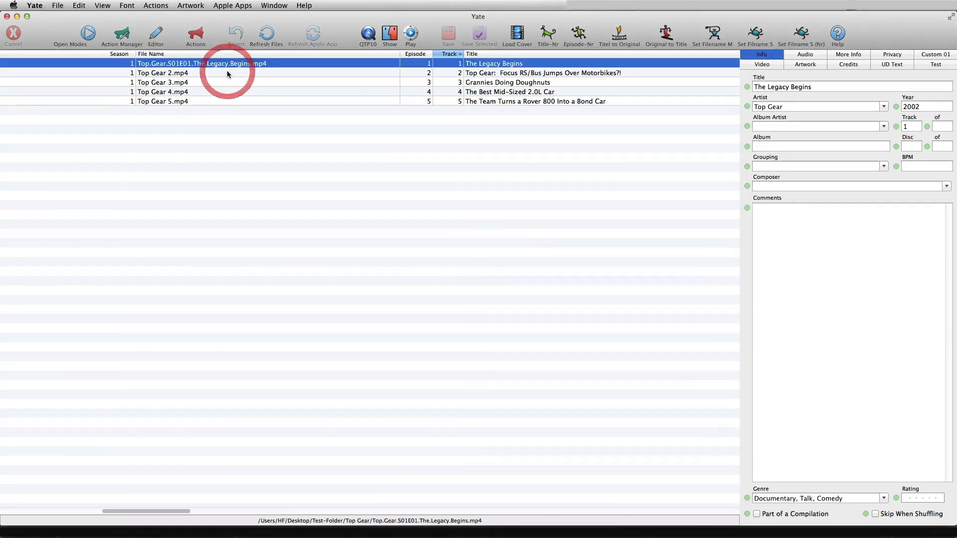
click(227, 74)
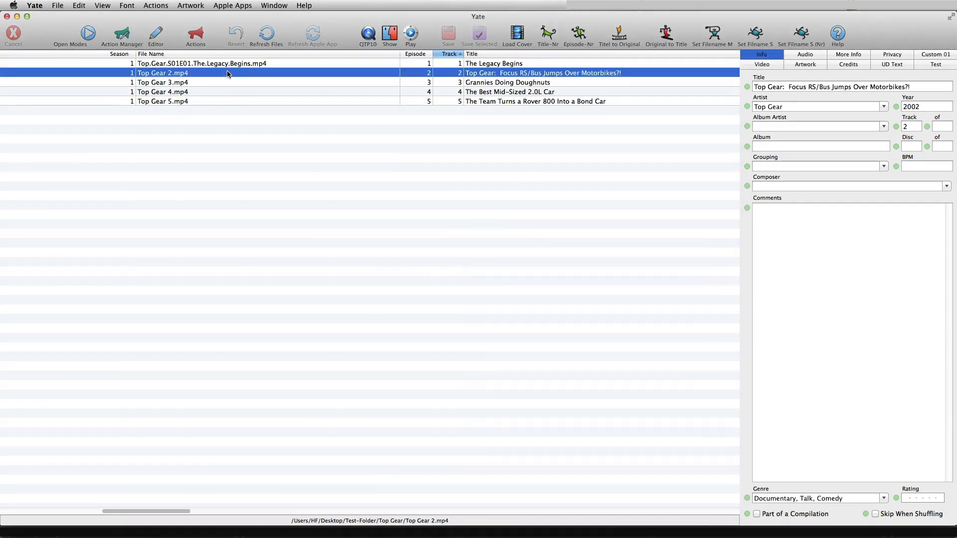
click(156, 6)
mouse_move(157, 18)
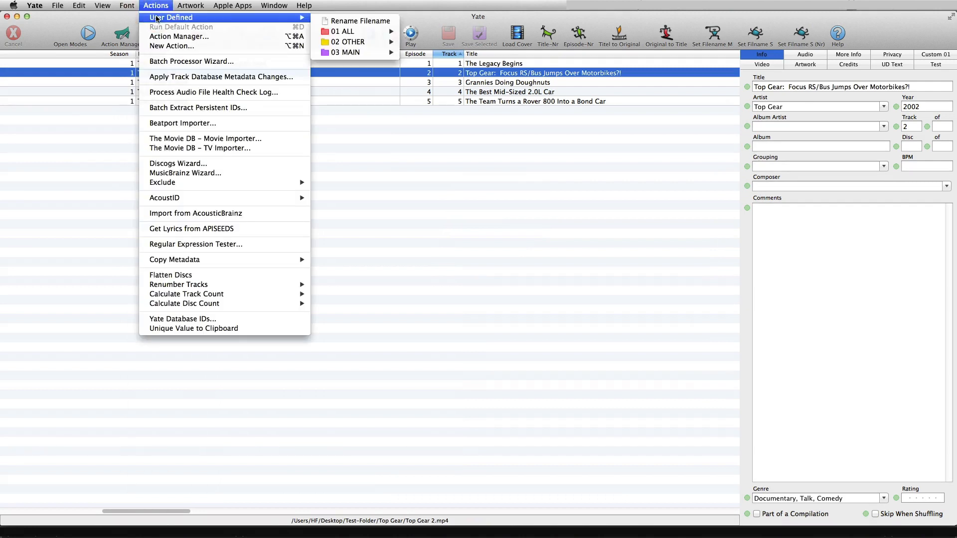
click(333, 20)
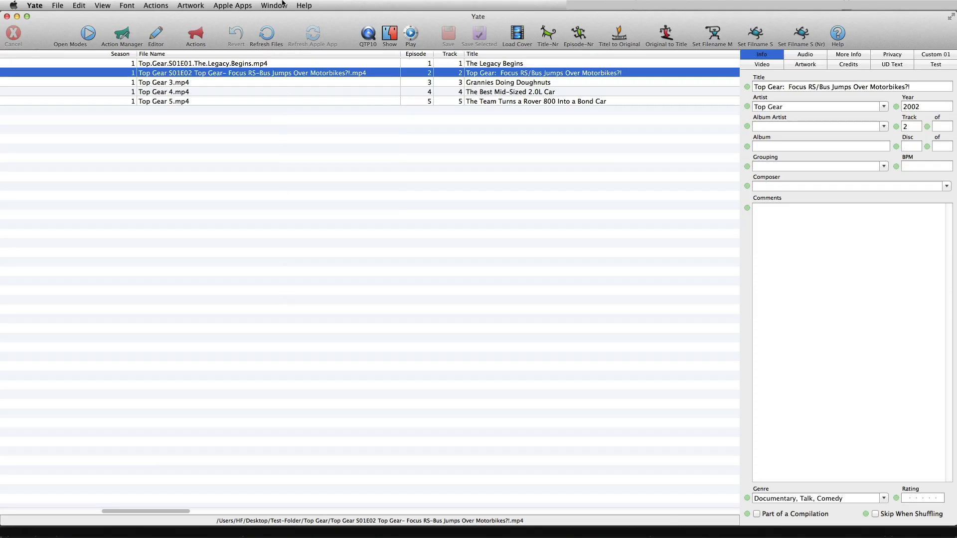
- Reopen the Rename Filename action and add a Replace text function below the "Special Replacements" comment
click(274, 4)
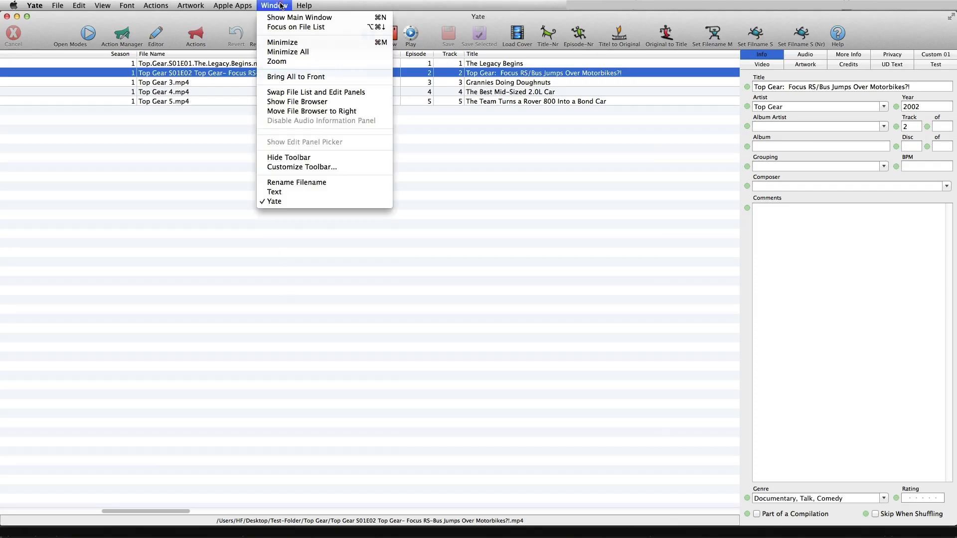
click(297, 183)
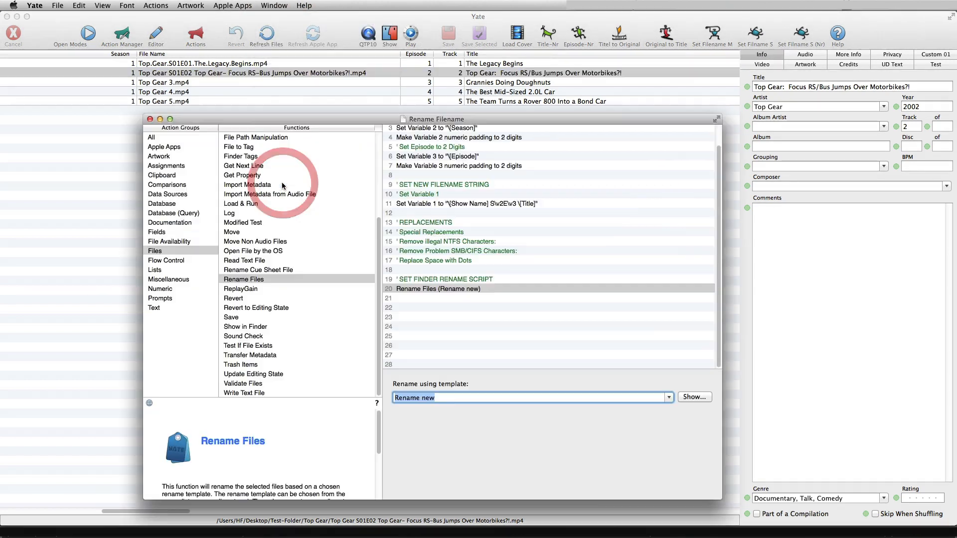
click(413, 224)
click(412, 233)
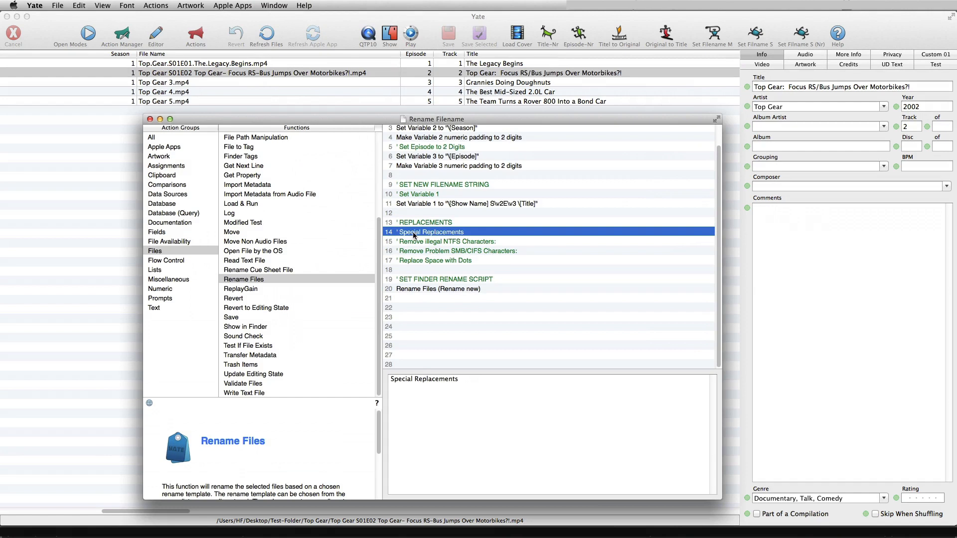
click(167, 308)
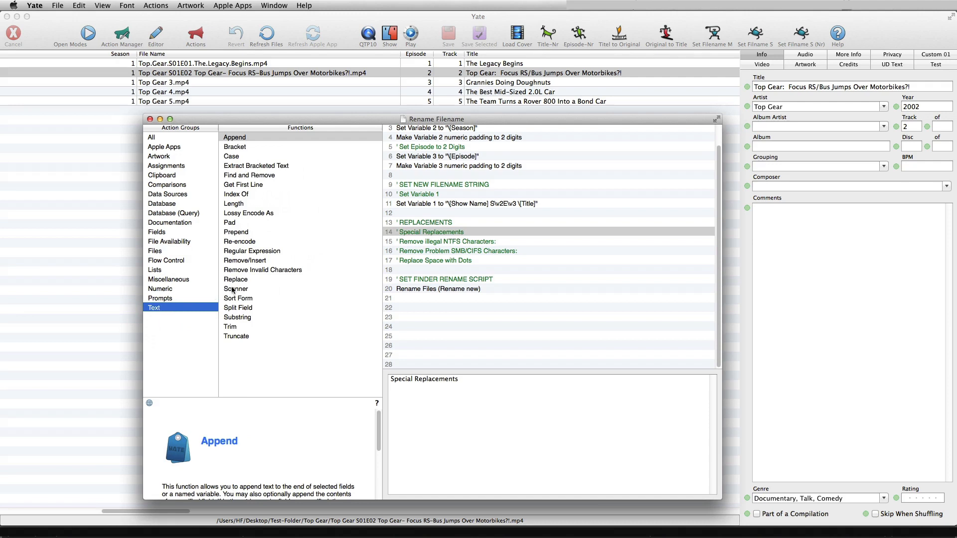
drag(240, 284, 458, 244)
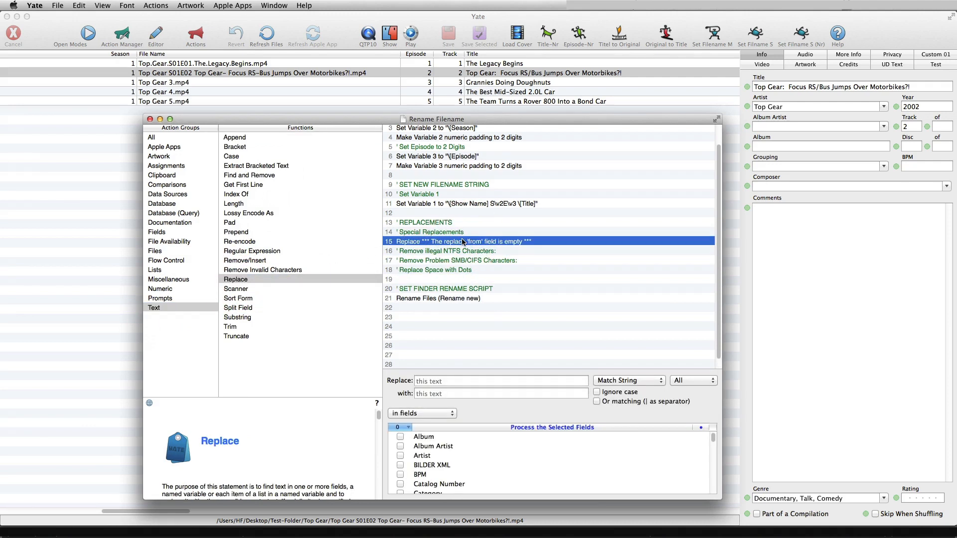
- Set the Replace function to swap double spaces for a single space in Variable 1, using Match String
click(430, 382)
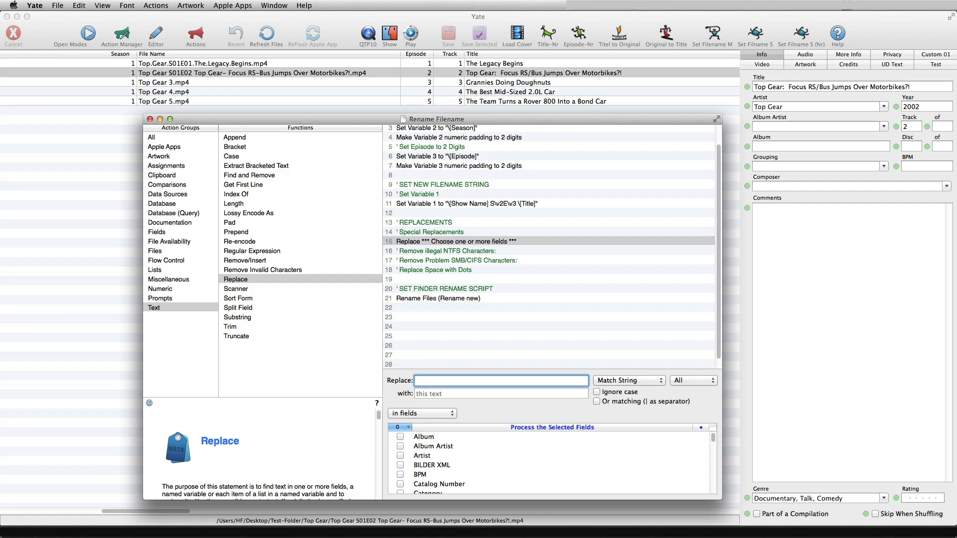
click(428, 394)
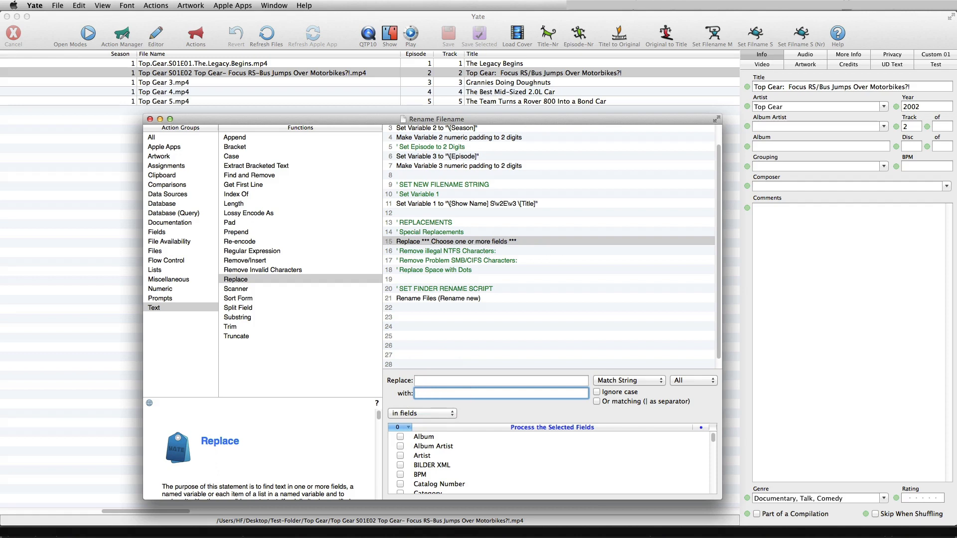
click(608, 382)
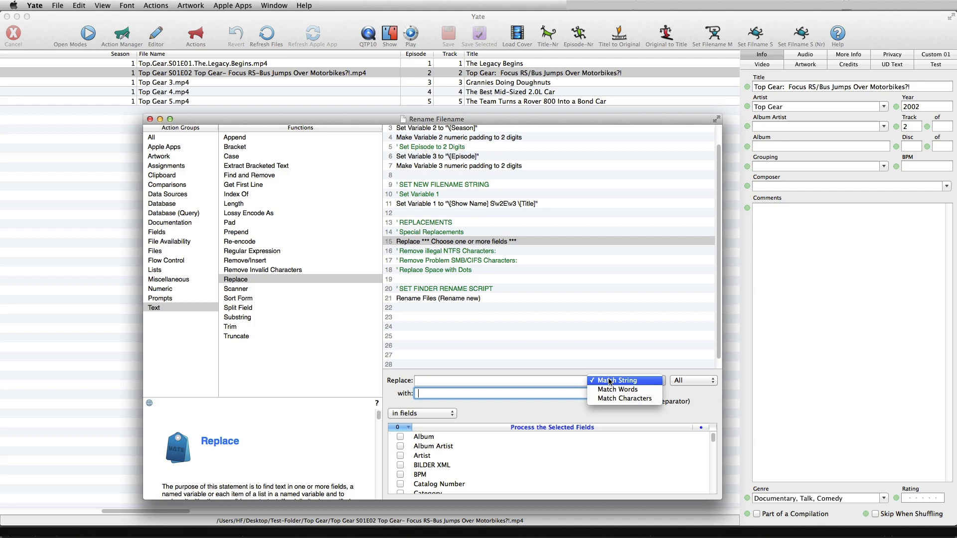
click(610, 382)
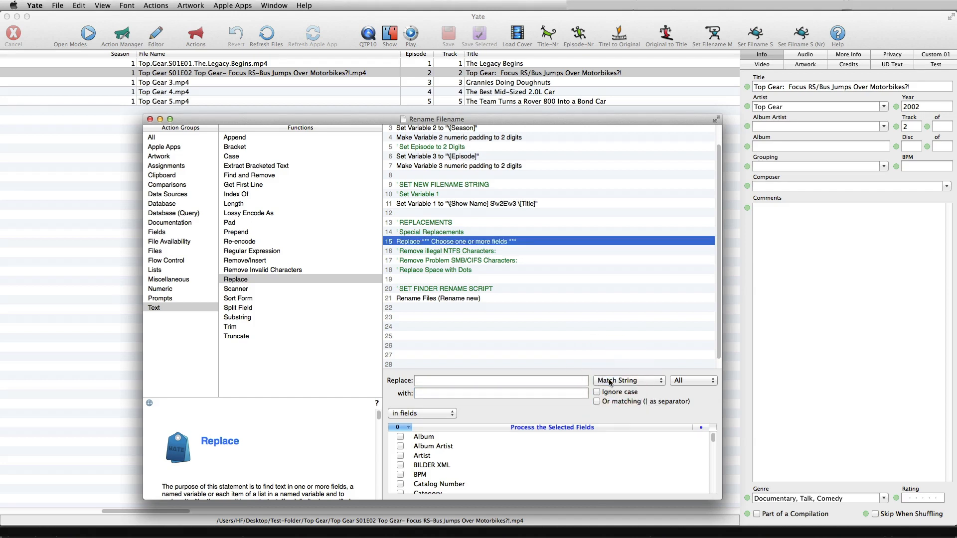
drag(714, 438, 712, 481)
click(400, 445)
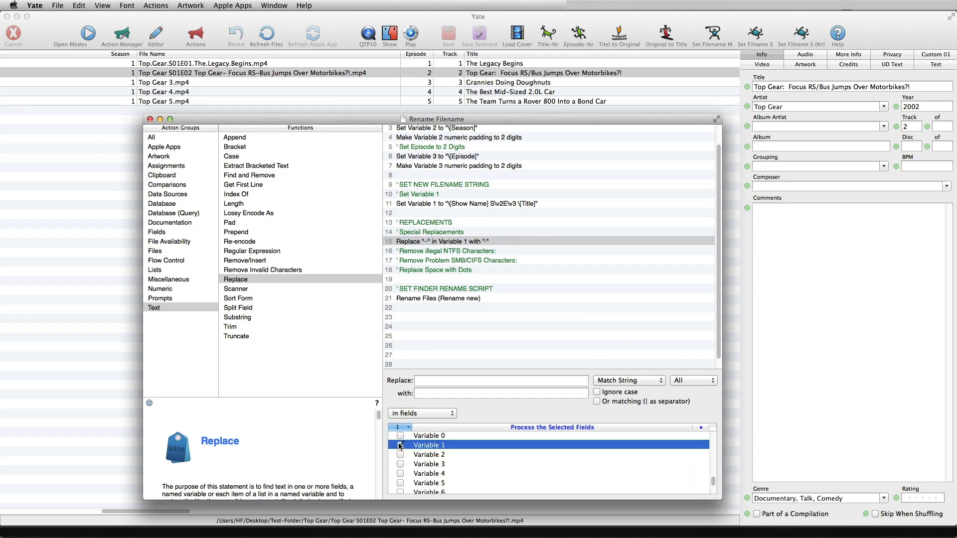
- Duplicate the double-space Replace function and clear the search and replacement texts of the copy
right_click(450, 244)
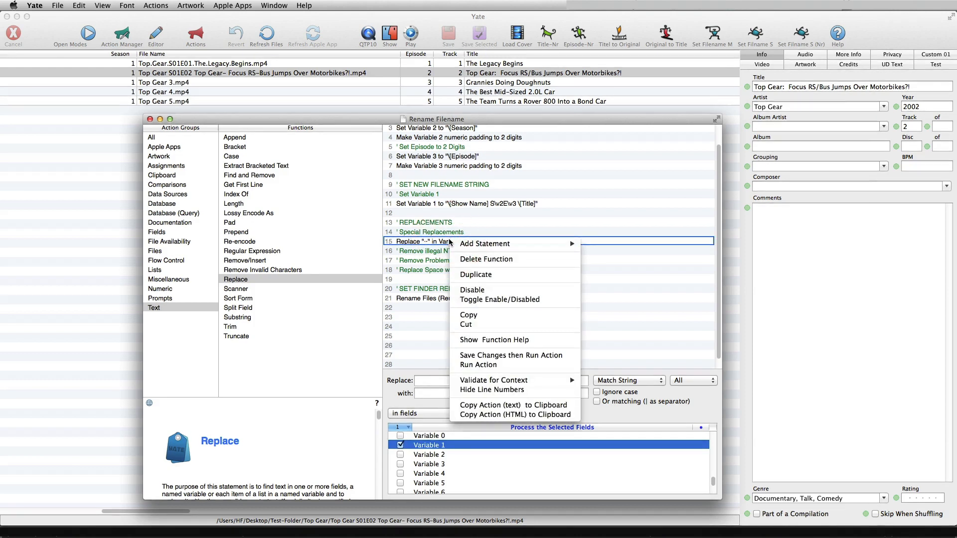
click(462, 275)
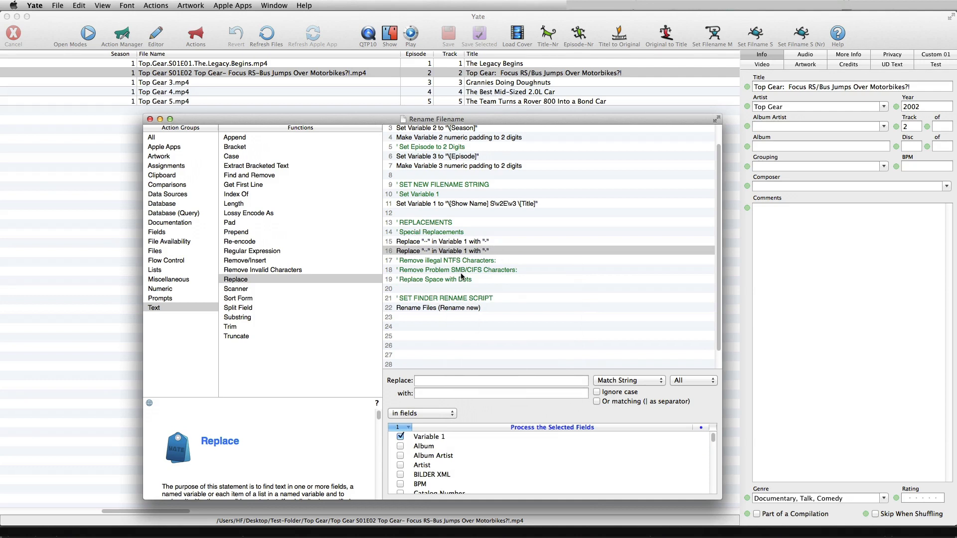
click(435, 380)
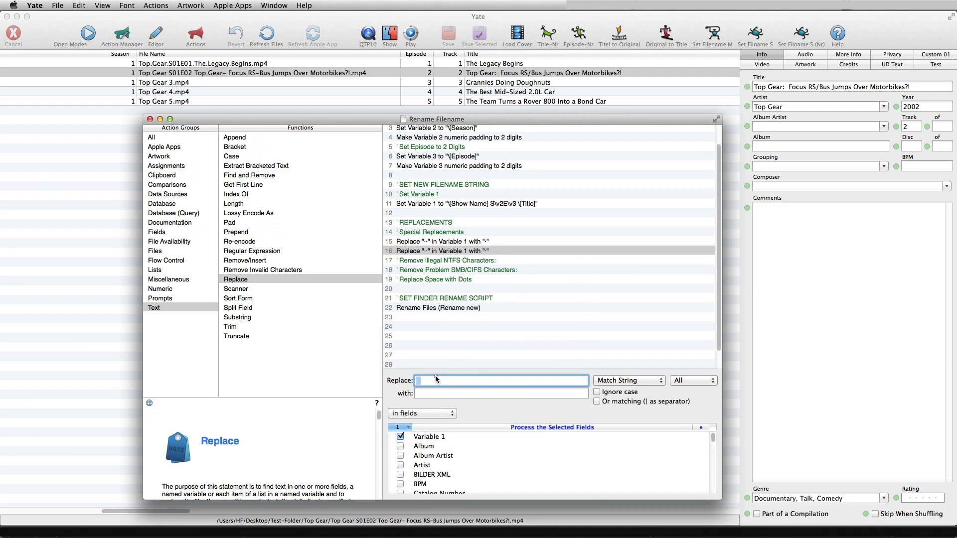
key(BackSpace)
click(428, 391)
key(BackSpace)
- Set the duplicated Replace function to match any of the characters "/\|" and replace them with "-"
click(437, 380)
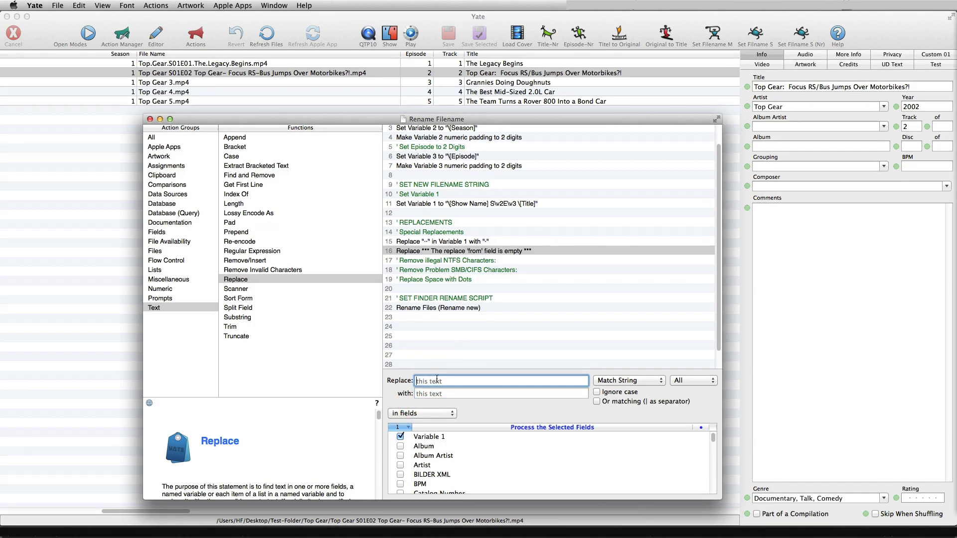
text(/\)
click(624, 381)
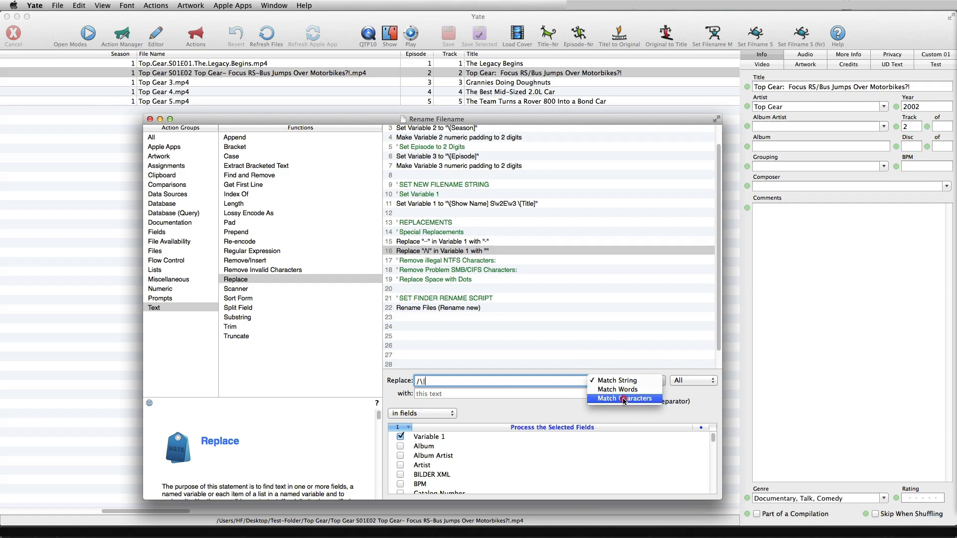
click(624, 400)
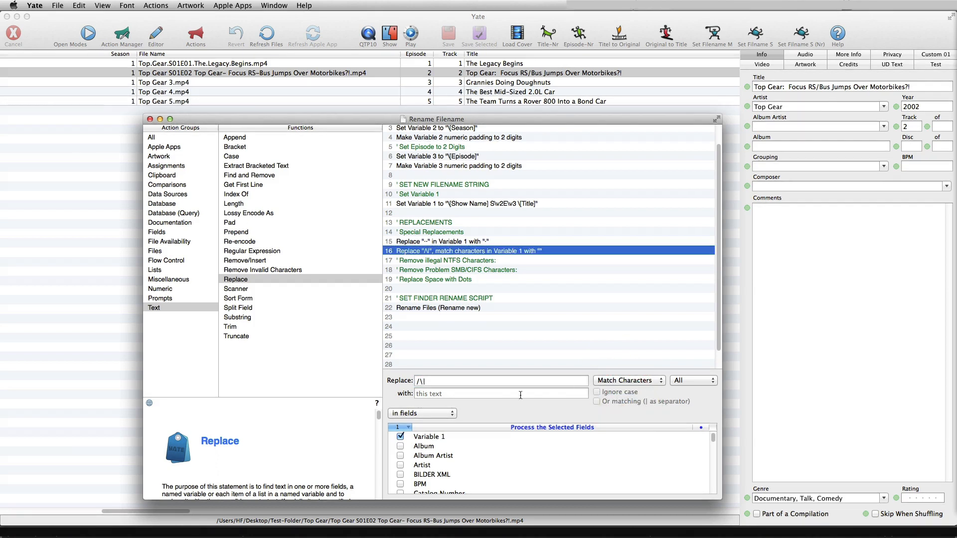
click(441, 394)
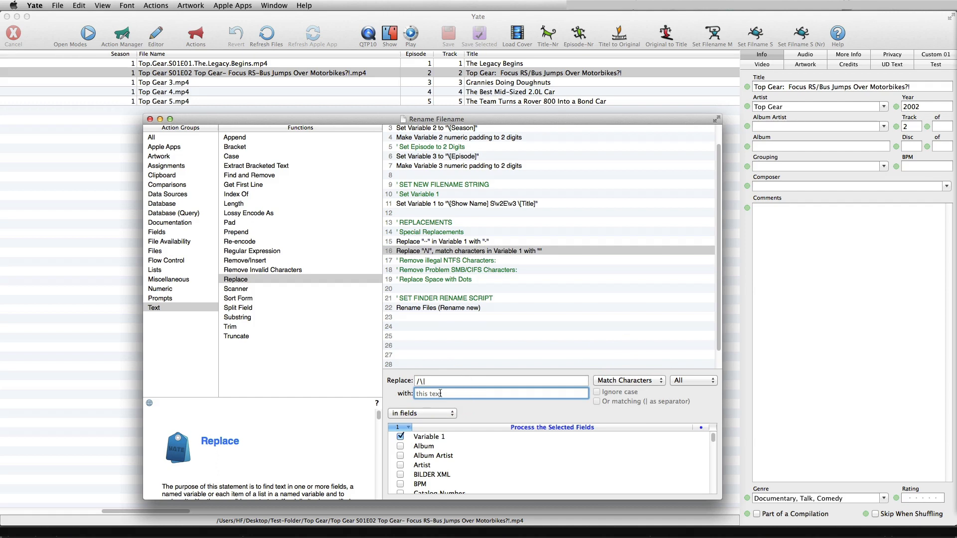
text(-)
- Duplicate the "/\|" Replace function and set the copy's search text to a colon followed by a space
right_click(463, 253)
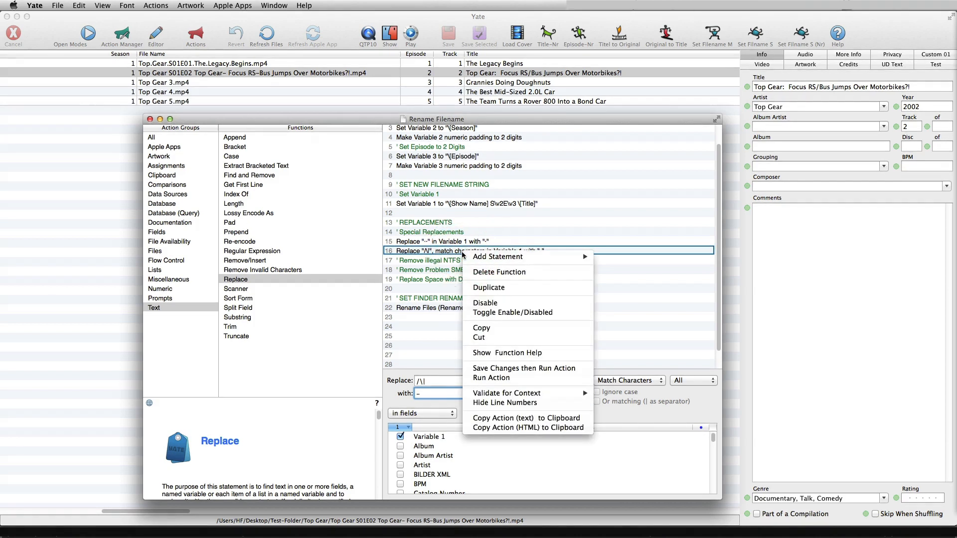
click(474, 287)
click(428, 380)
drag(428, 380, 413, 381)
key(BackSpace)
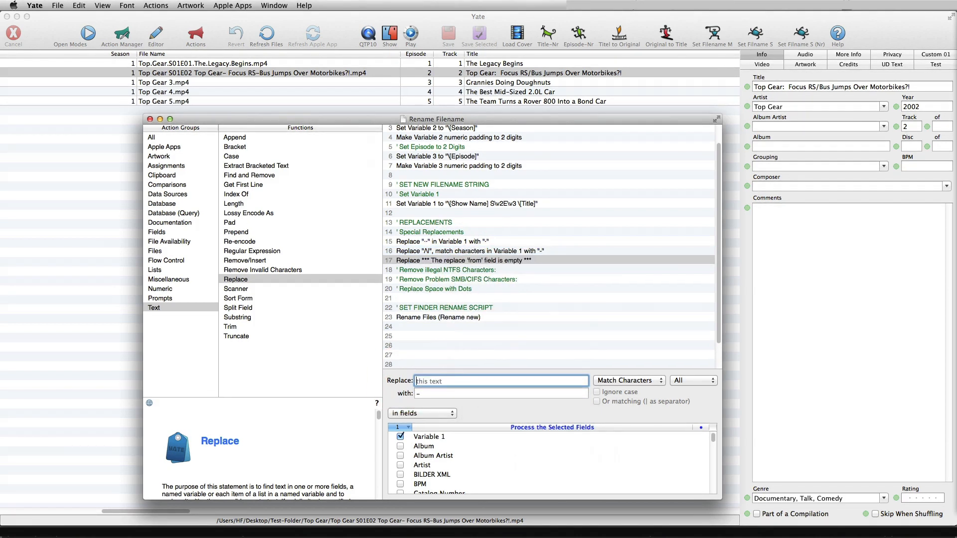
text(:)
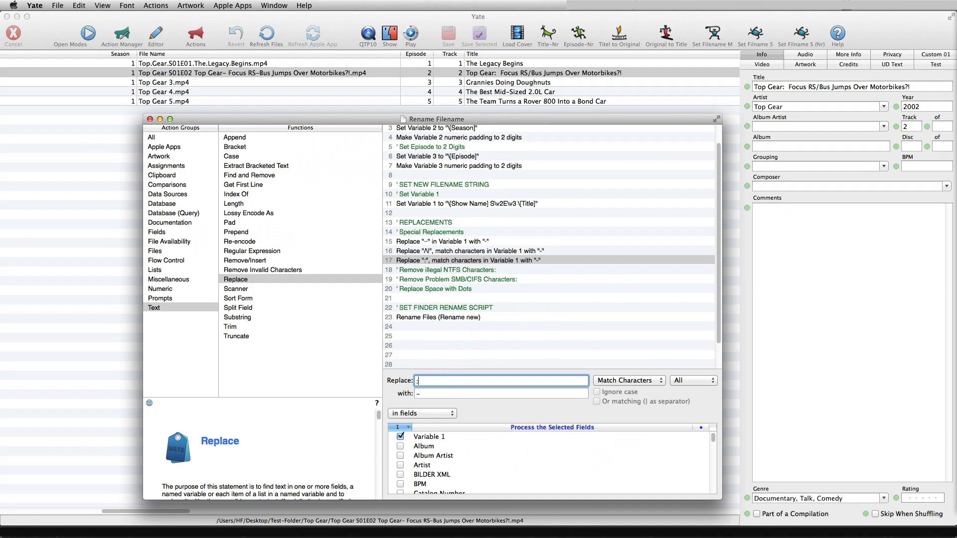
- Keep "-" as the colon Replace function's replacement and set its matching mode to Match String
click(422, 391)
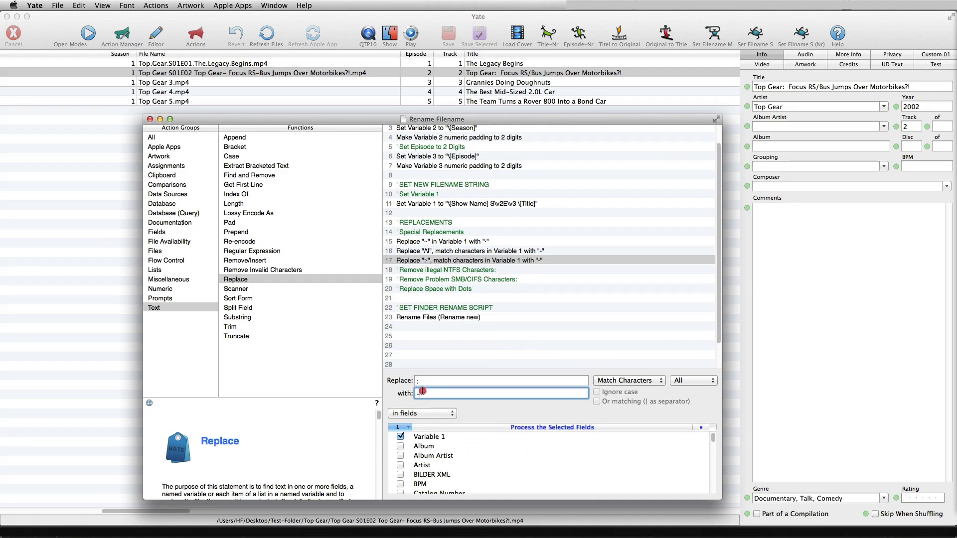
drag(422, 392, 408, 395)
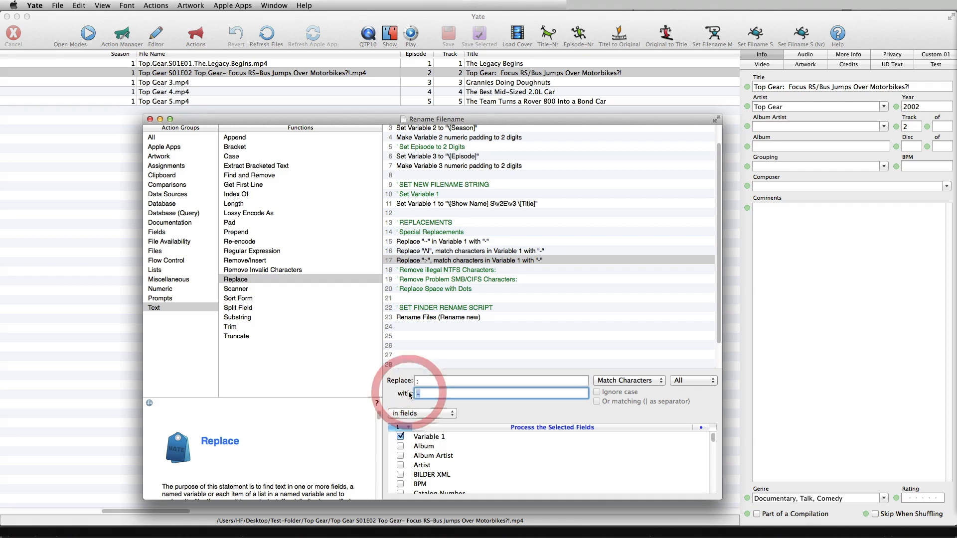
click(523, 380)
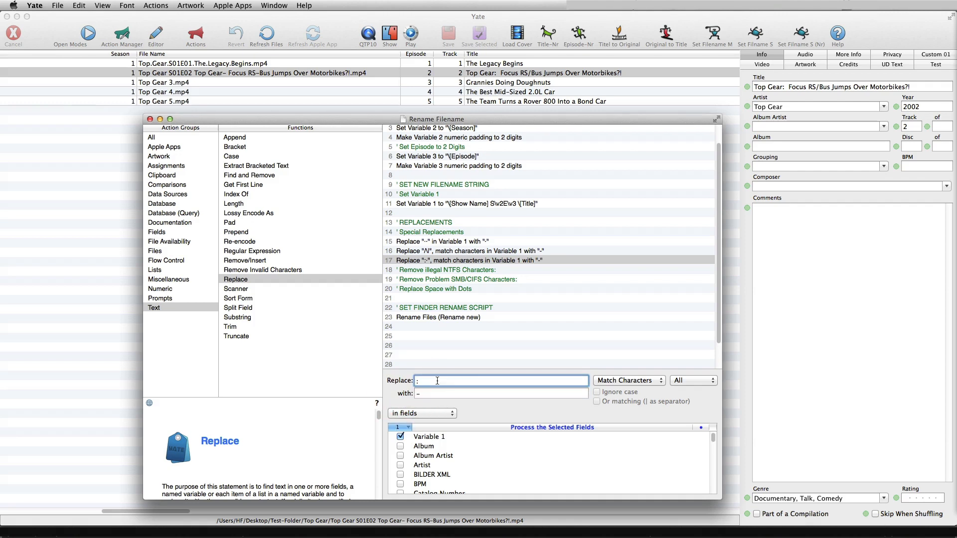
click(615, 379)
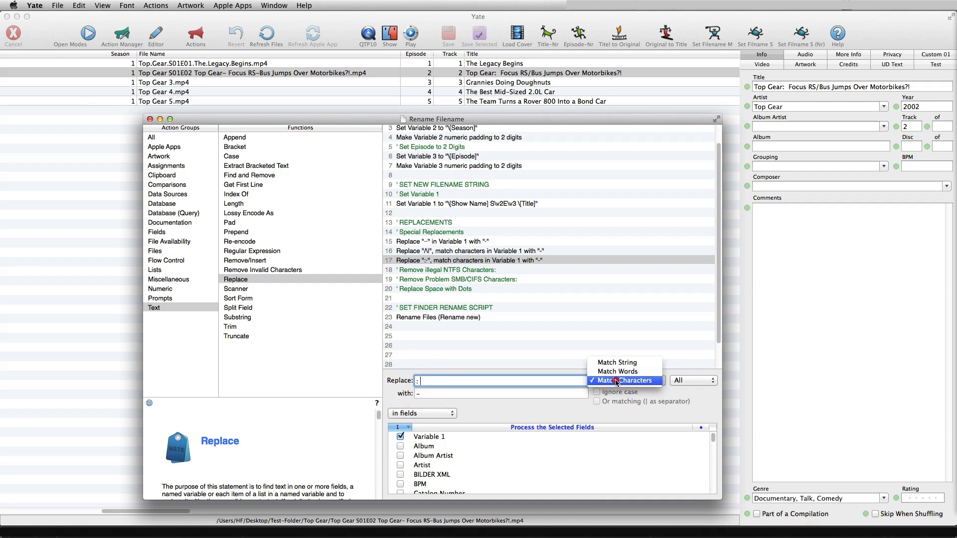
click(616, 364)
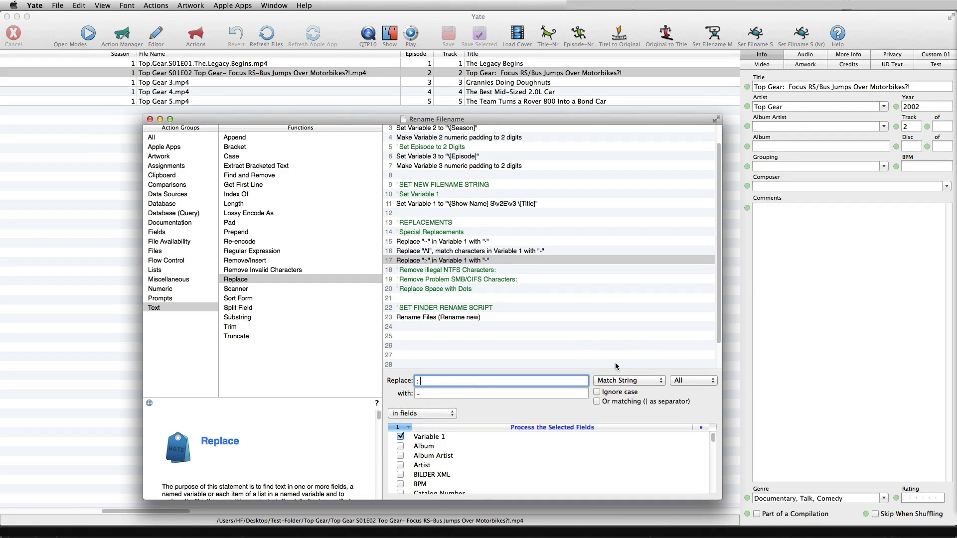
- Duplicate the colon Replace function and set the copy's search text to "?"
right_click(499, 256)
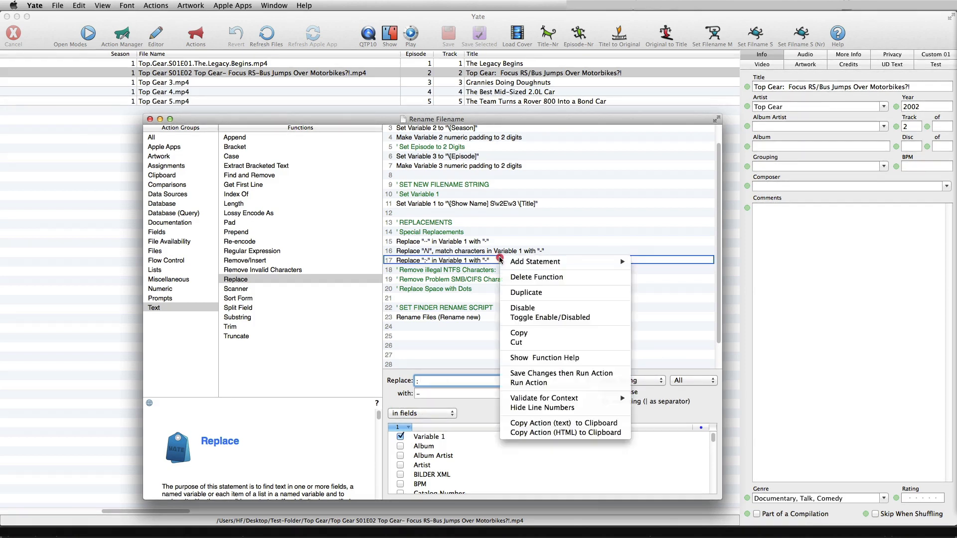
click(510, 293)
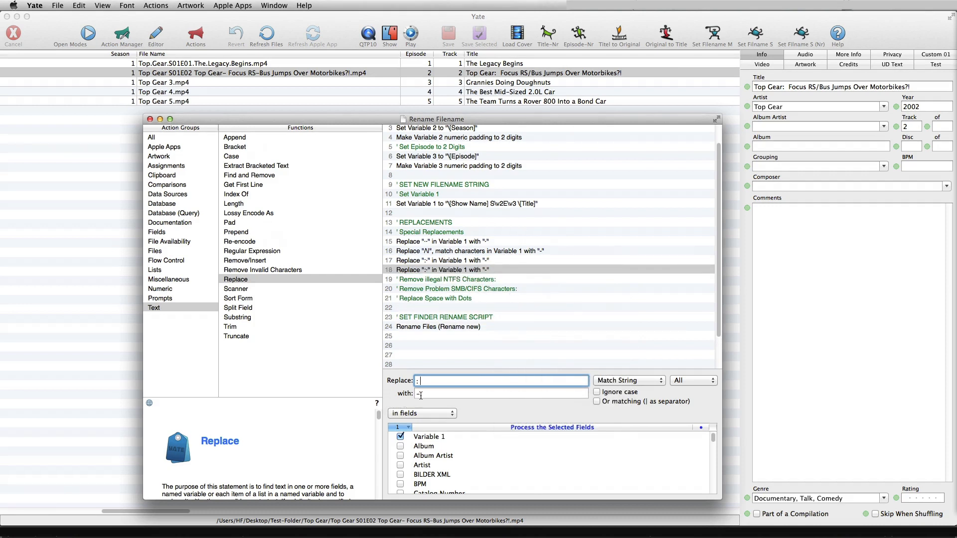
key(BackSpace)
click(384, 380)
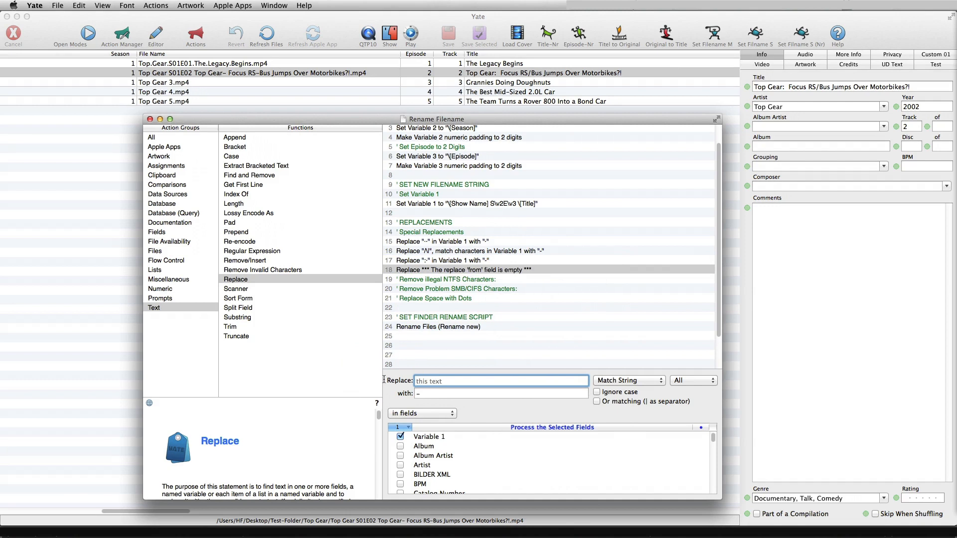
text(?)
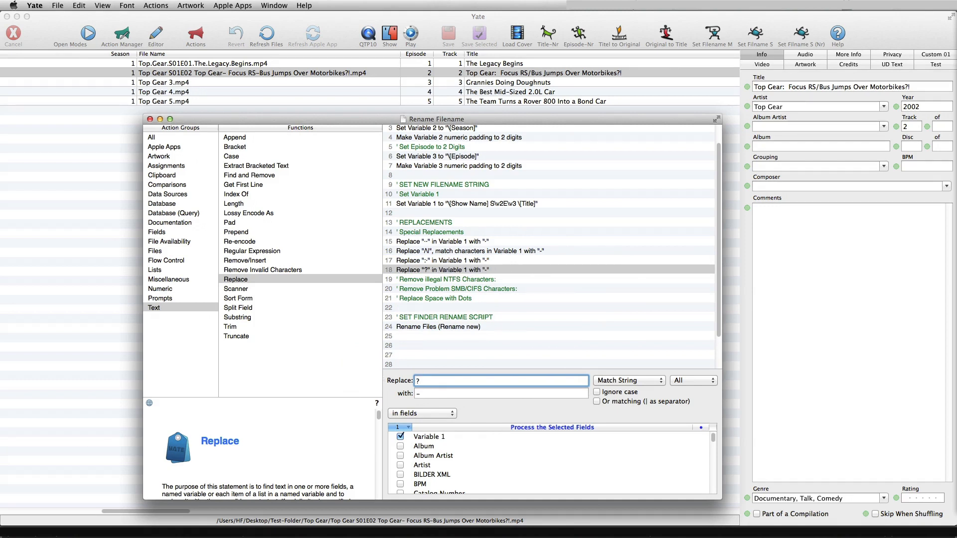
- Clear the replacement text of the "?" Replace function and set its matching mode to Match Characters
key(Tab)
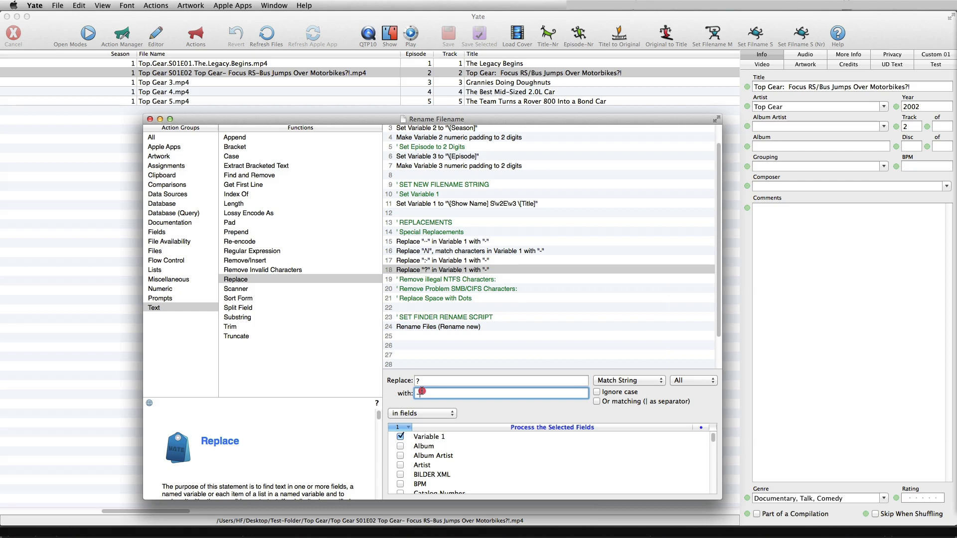
click(411, 394)
key(BackSpace)
click(609, 383)
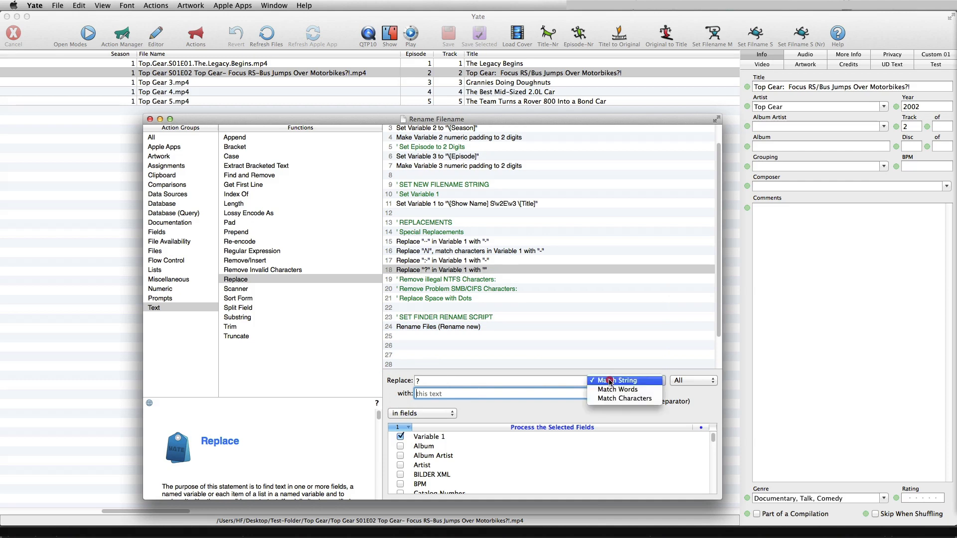
click(608, 400)
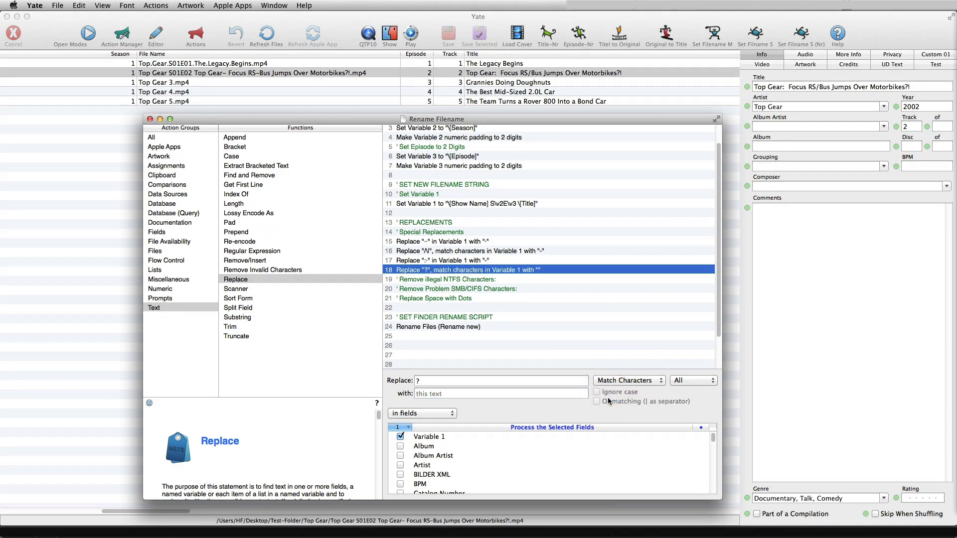
- Duplicate the "?" Replace function and move the copy directly below the "Remove illegal NTFS Characters:" comment
right_click(495, 270)
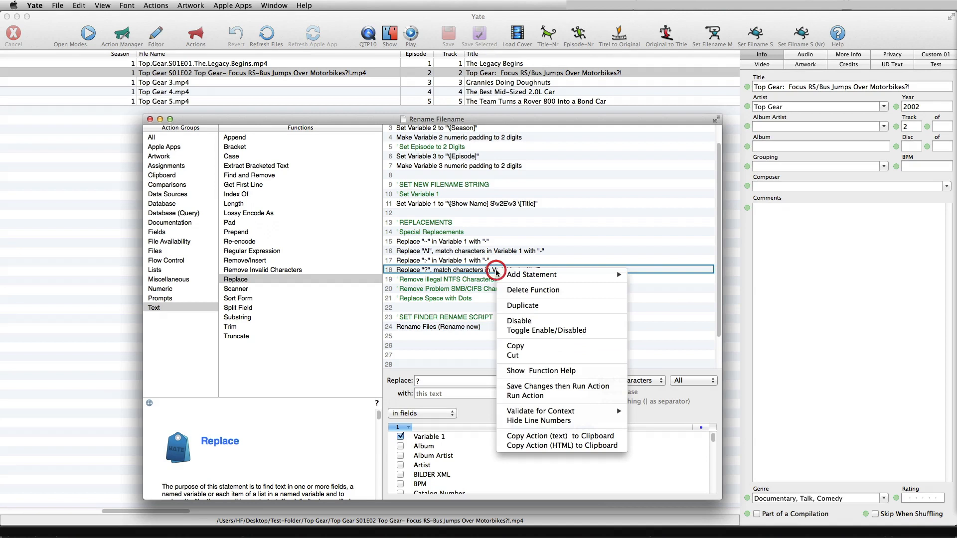
click(514, 306)
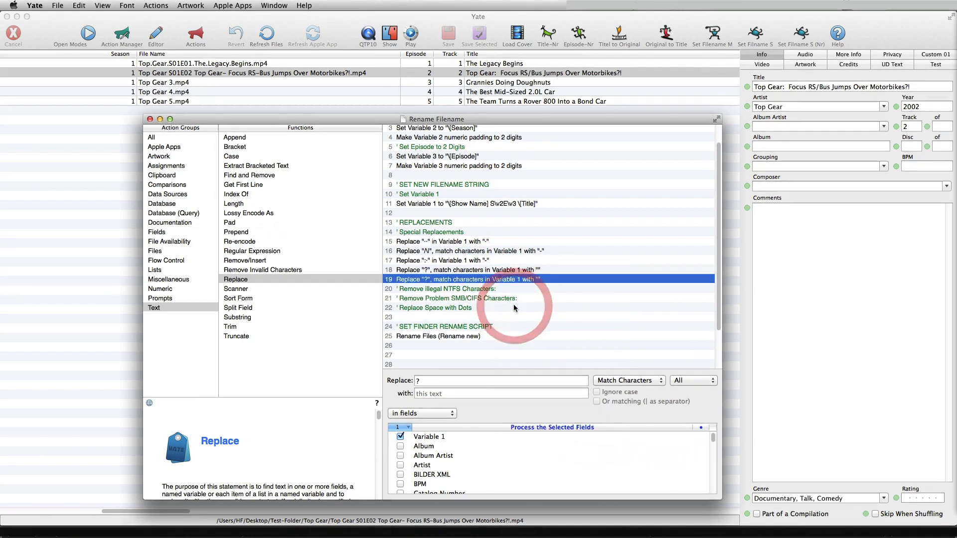
drag(481, 281, 480, 295)
- Set the NTFS Replace function to match the characters <>:"/\|?* with an empty replacement
click(427, 381)
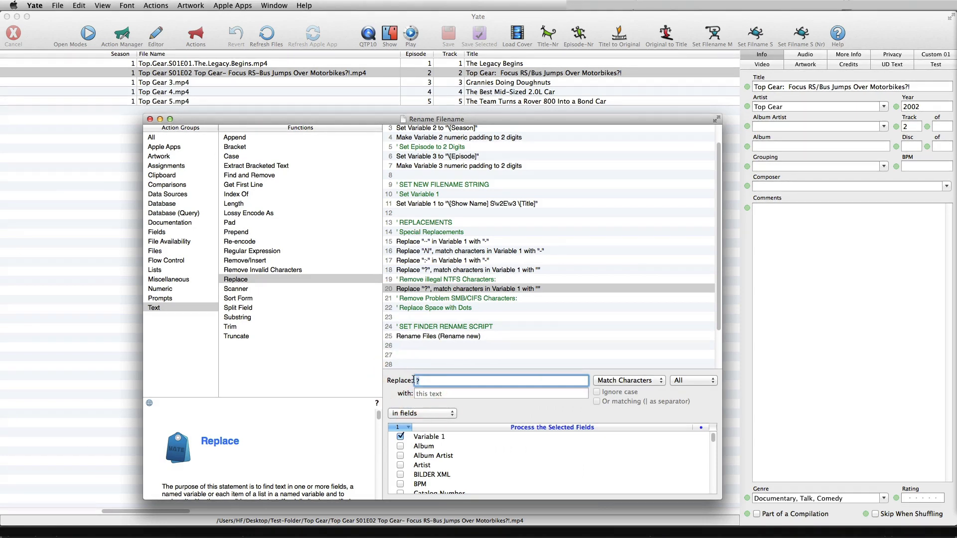
key(BackSpace)
key(super+v)
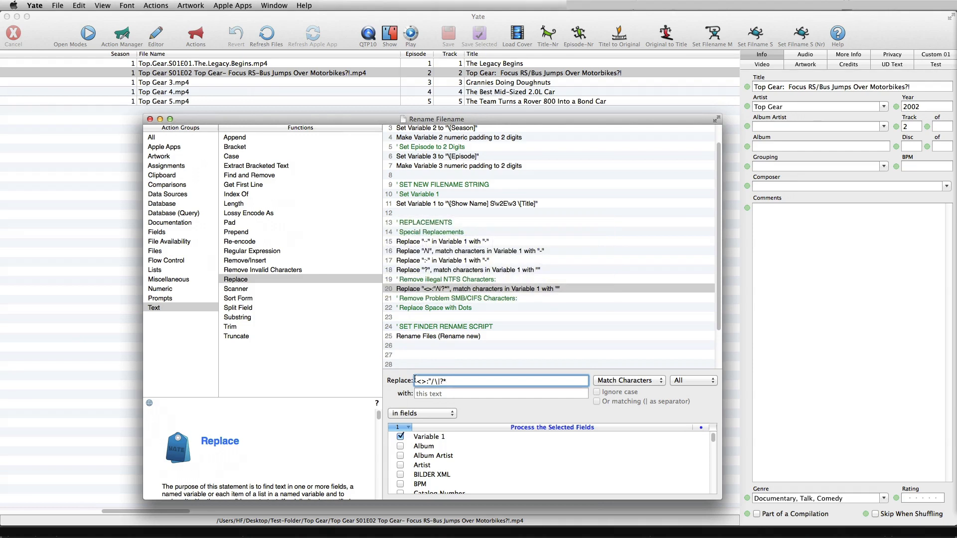
click(618, 381)
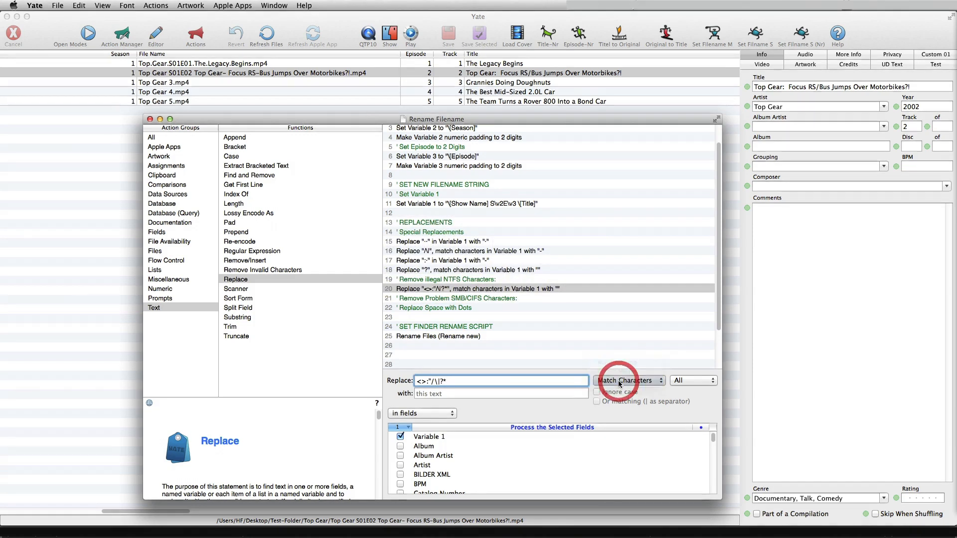
click(619, 381)
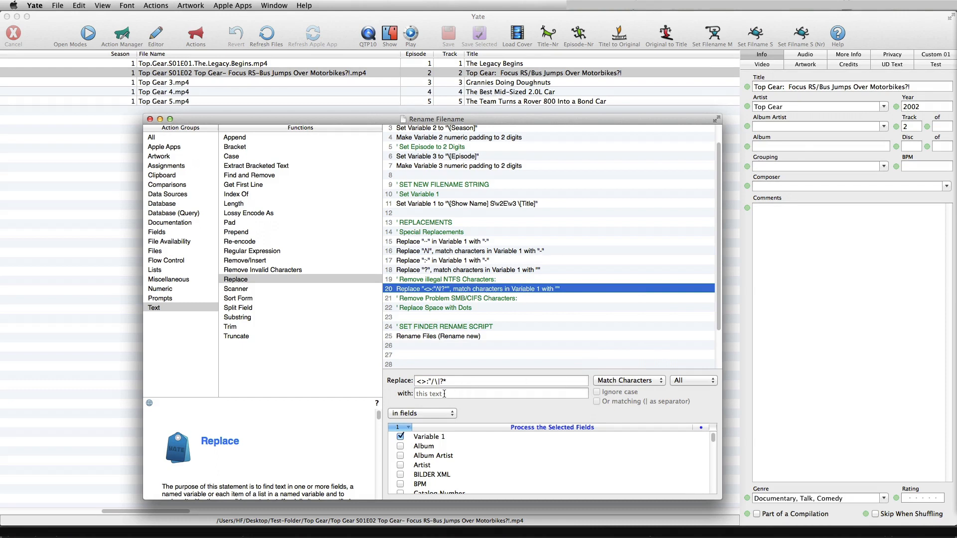
click(445, 394)
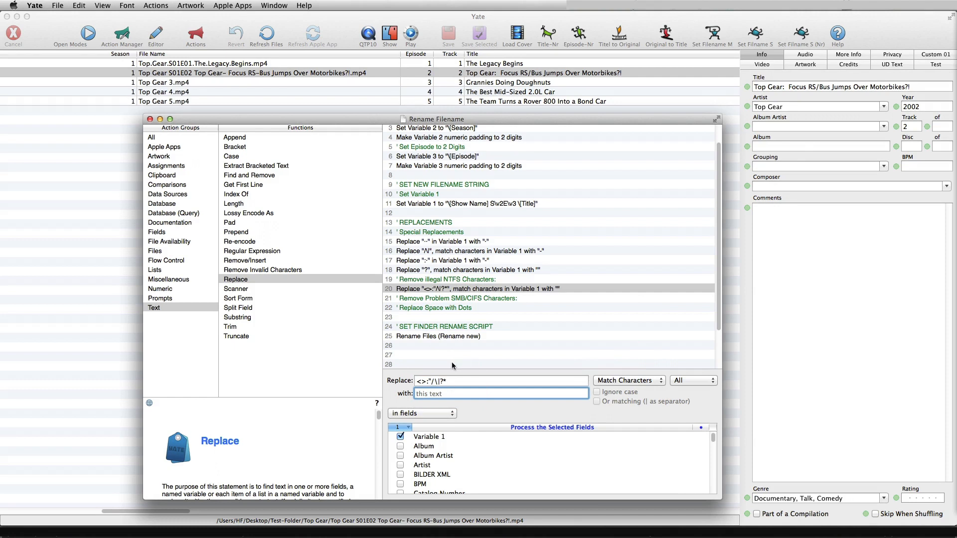
- Duplicate the NTFS Replace function below the "Remove Problem SMB/CIFS Characters:" comment and set the copy's search characters to "+=][,;"
right_click(459, 284)
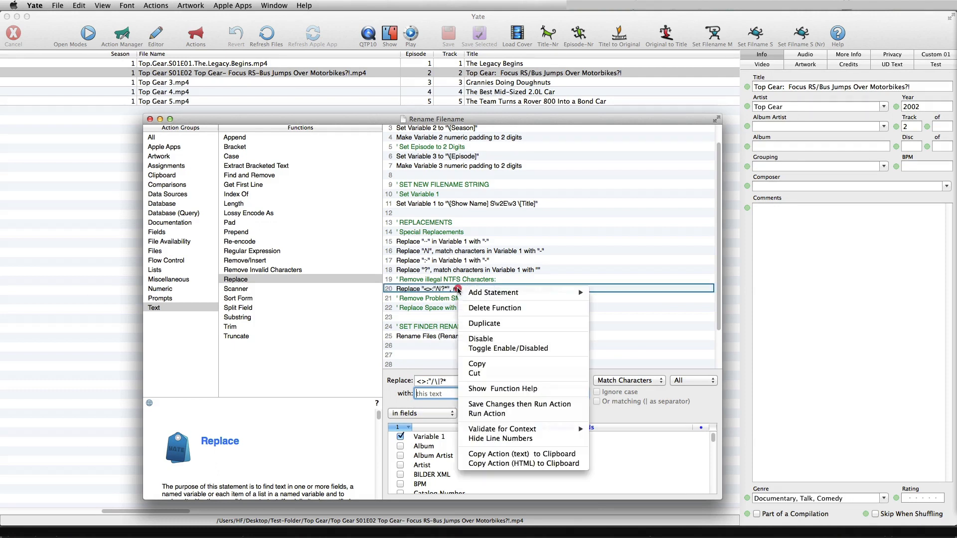
click(470, 319)
drag(460, 300, 461, 317)
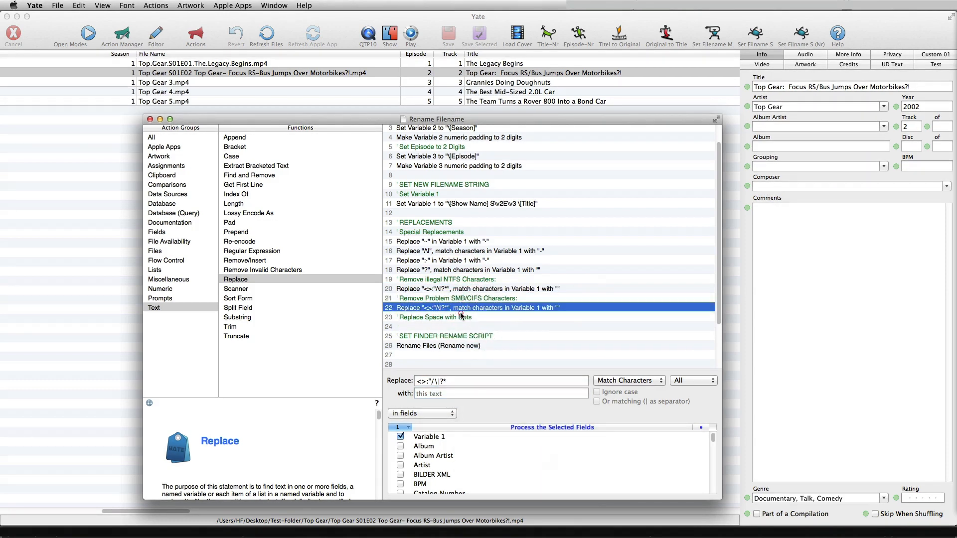
drag(451, 380, 400, 380)
text(+=][,;)
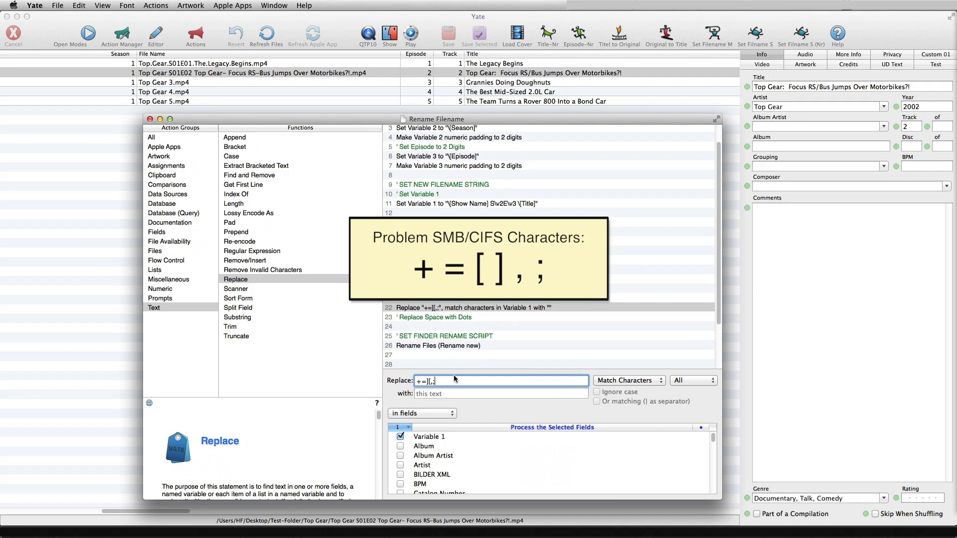
click(447, 393)
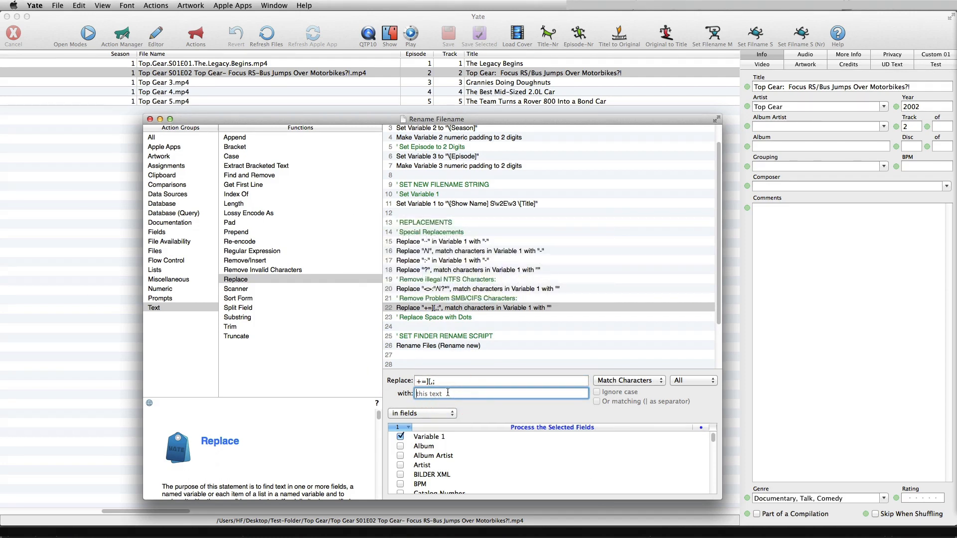
- Reduce the search characters of the Replace function under the illegal NTFS comment to <>"*
click(533, 289)
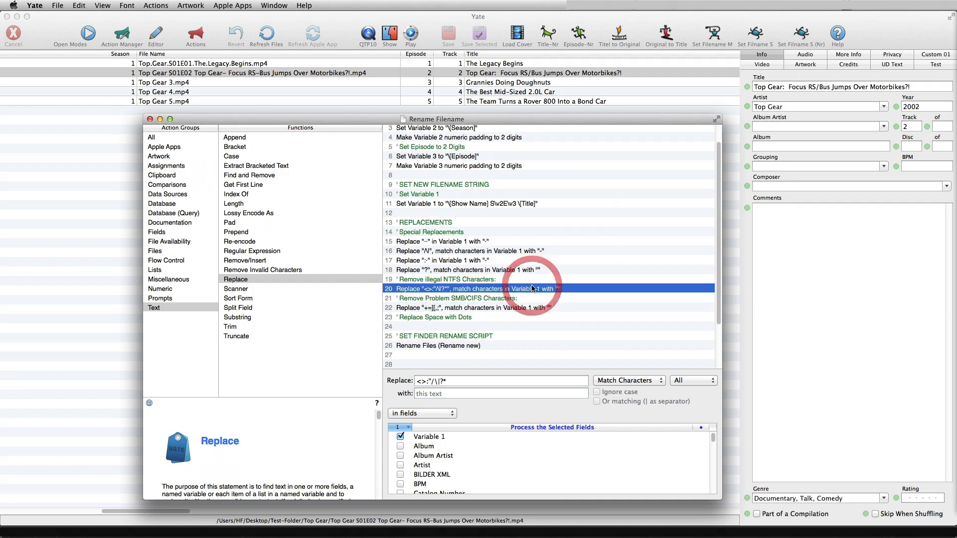
click(448, 381)
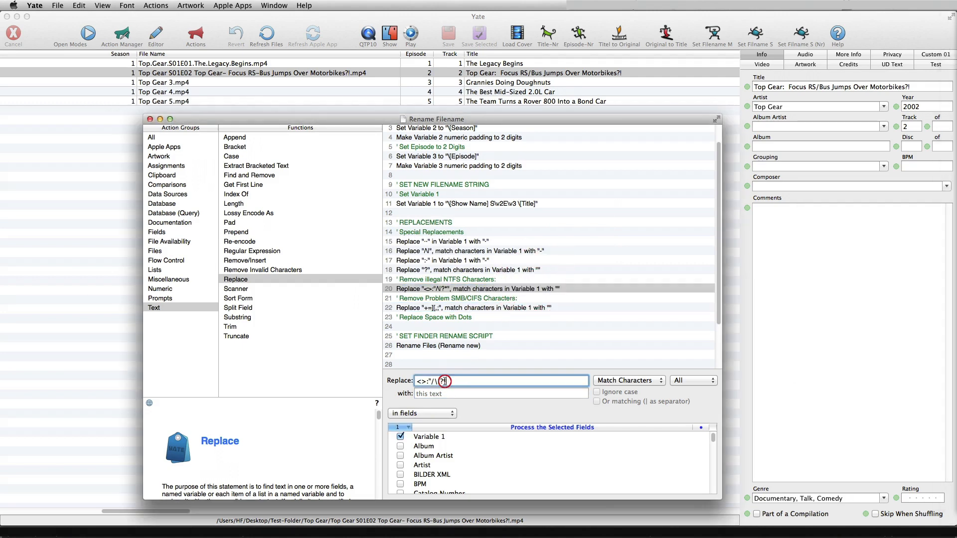
drag(450, 381, 416, 380)
text(<>"*)
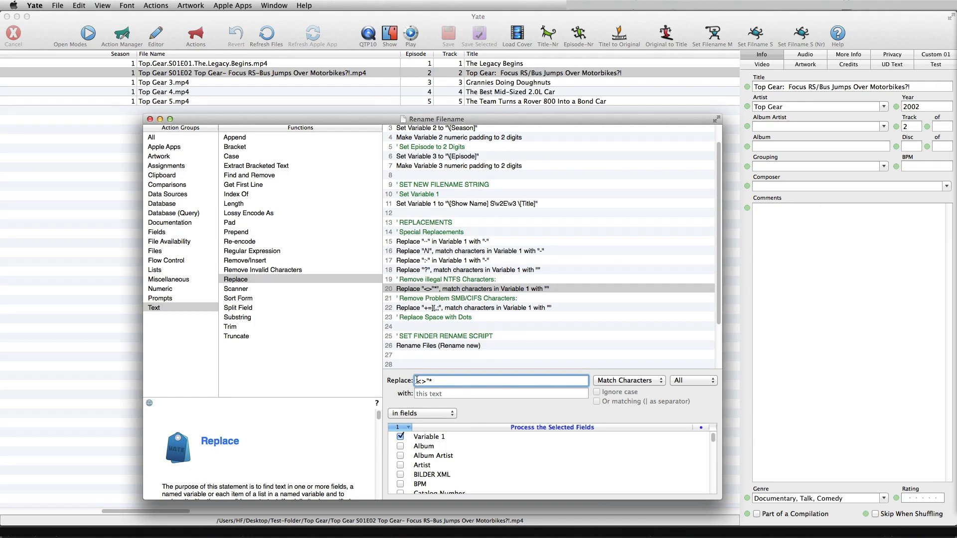
- Duplicate the SMB/CIFS Replace function and move the copy below the "Replace Space with Dots" comment
click(433, 309)
right_click(434, 309)
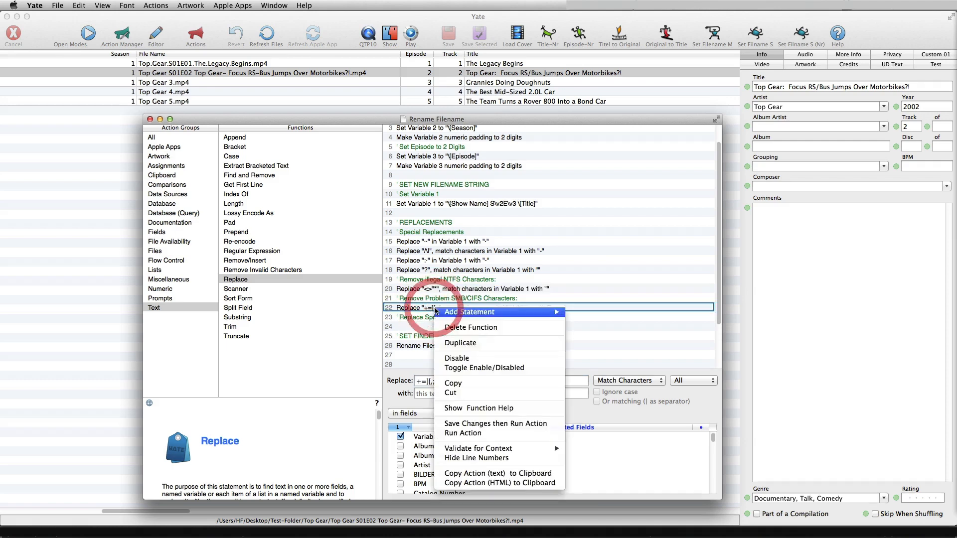
click(447, 342)
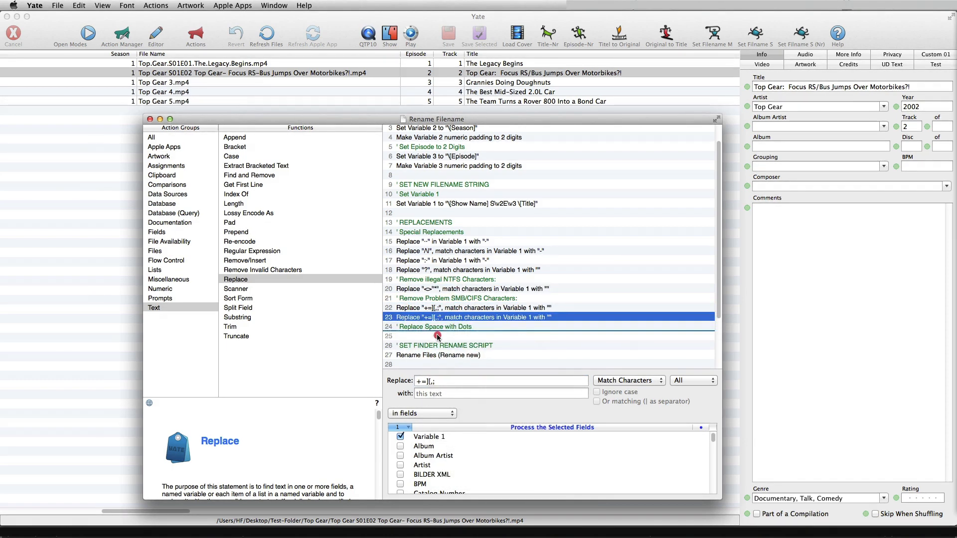
drag(437, 337, 438, 338)
- Set the Replace function under "Replace Space with Dots" to swap a single space for "." using Match String
drag(439, 381, 353, 376)
key(BackSpace)
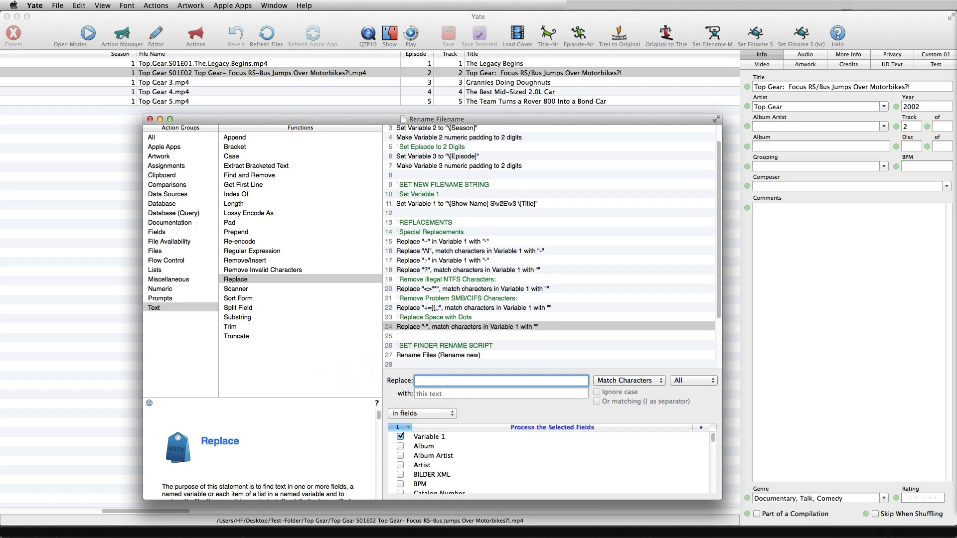
click(424, 394)
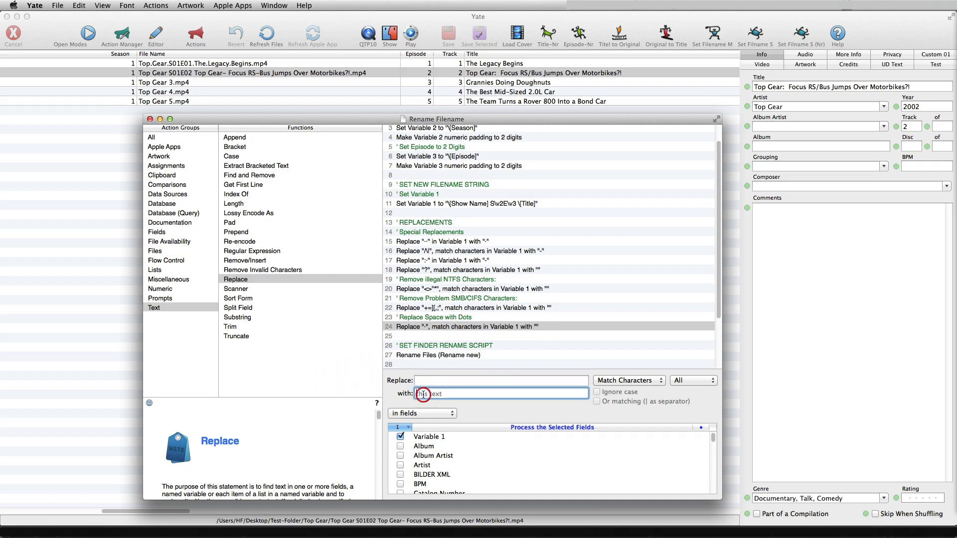
text(.)
click(608, 380)
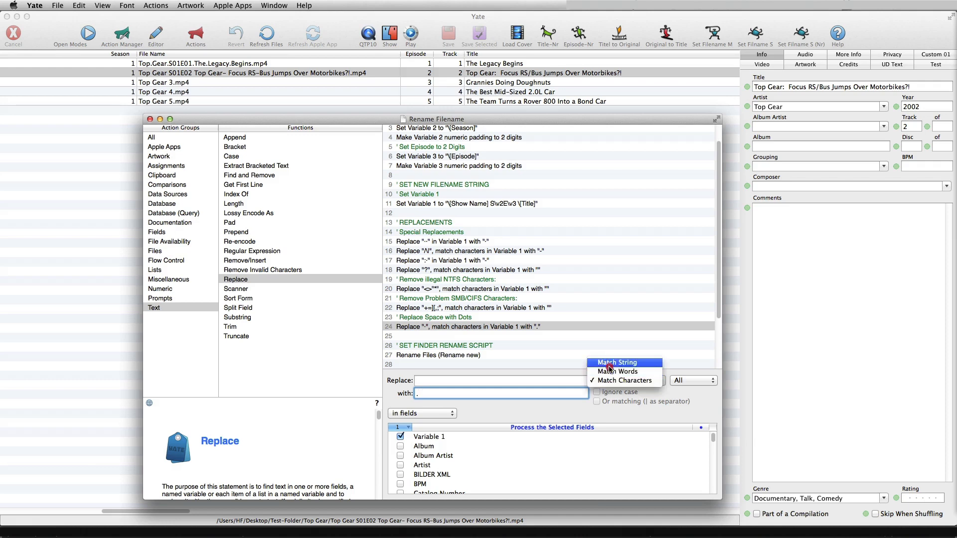
click(608, 363)
- Duplicate the Replace function under "Replace Space with Dots" and set the copy to replace ".." with "." in Variable 1
right_click(483, 327)
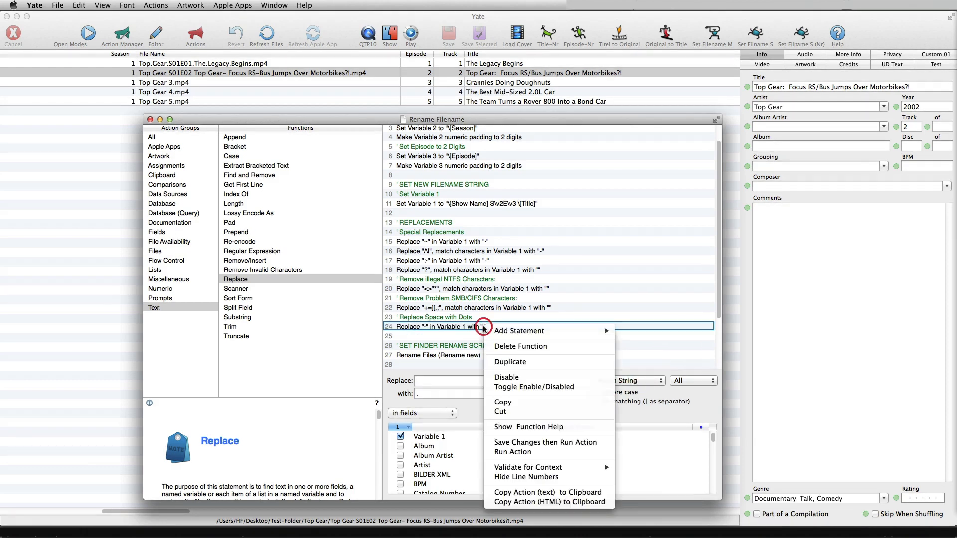
click(496, 363)
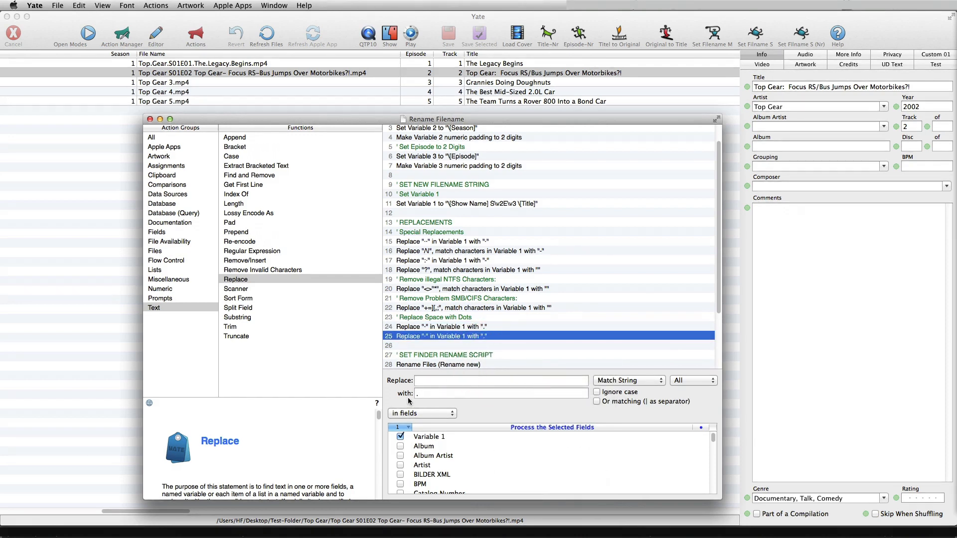
click(422, 381)
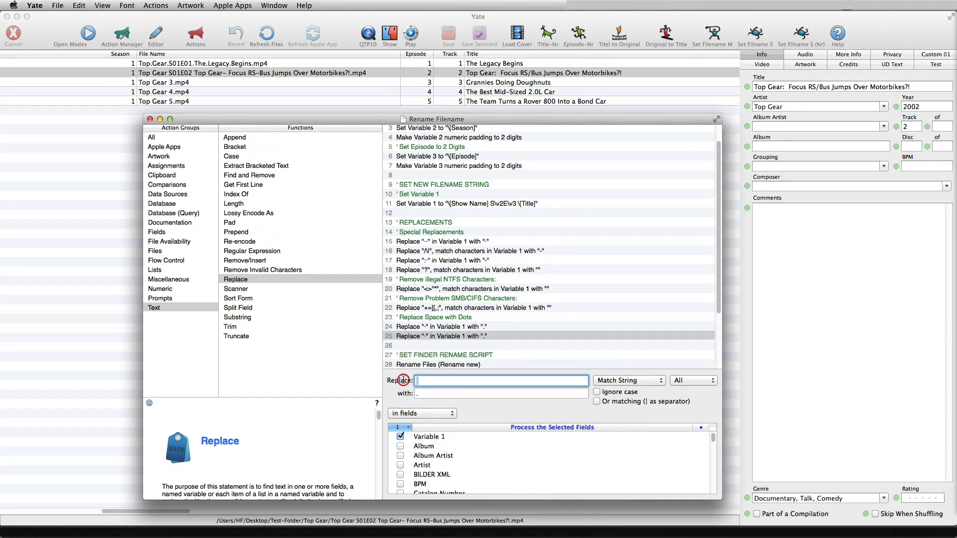
key(BackSpace)
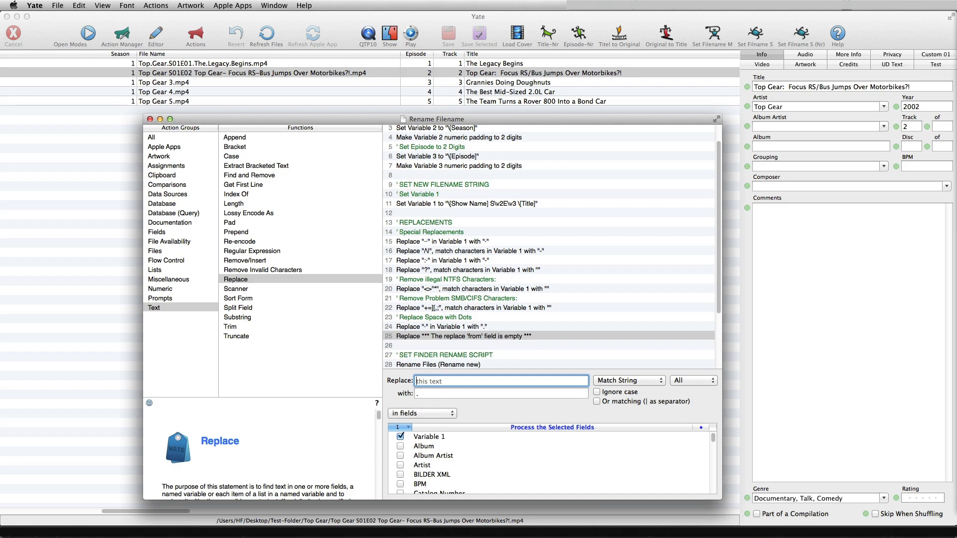
text(..)
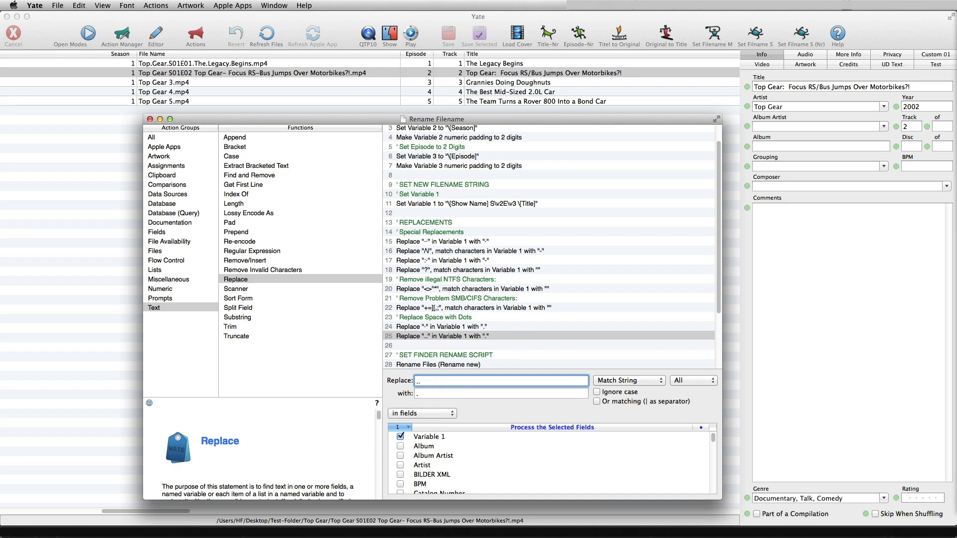
click(420, 393)
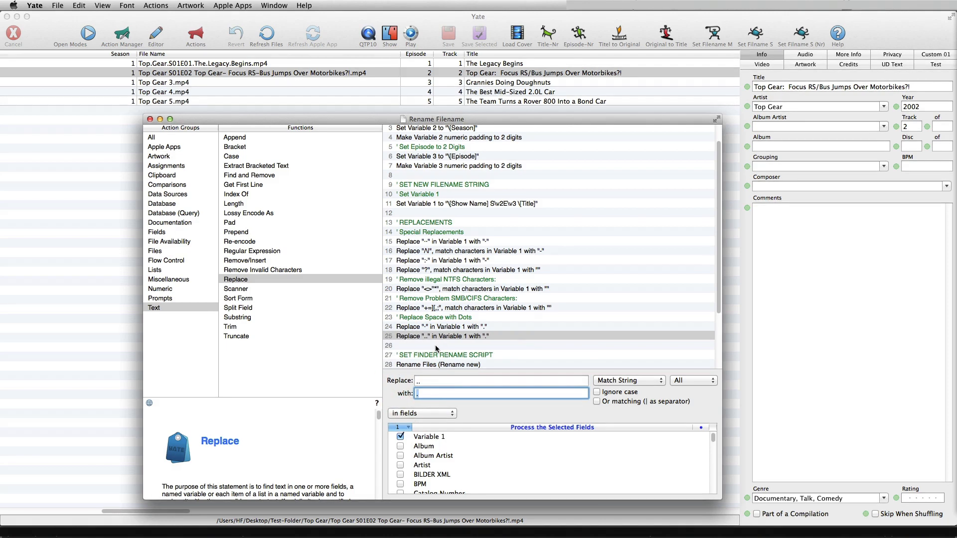
- Save the Rename Filename action and run it on the selected episode 2 file
click(56, 6)
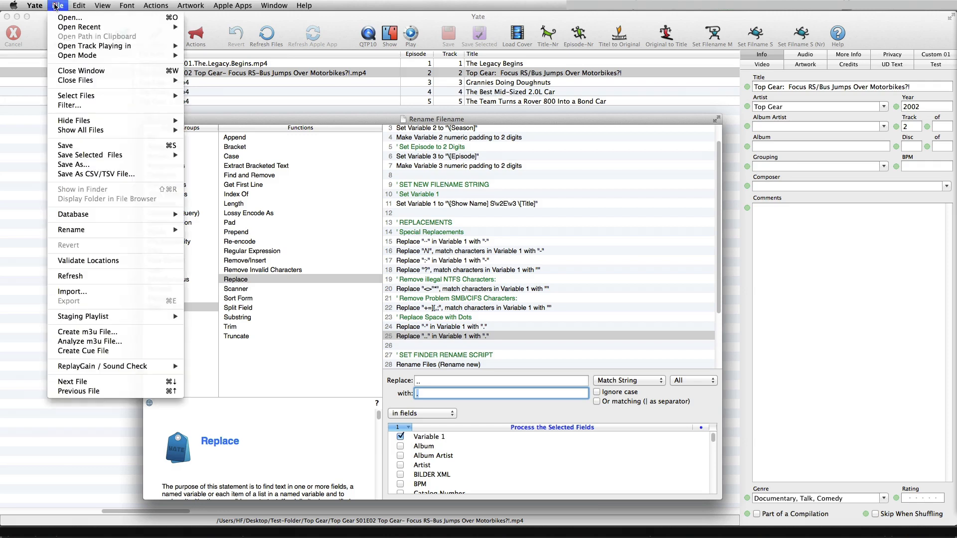
click(62, 146)
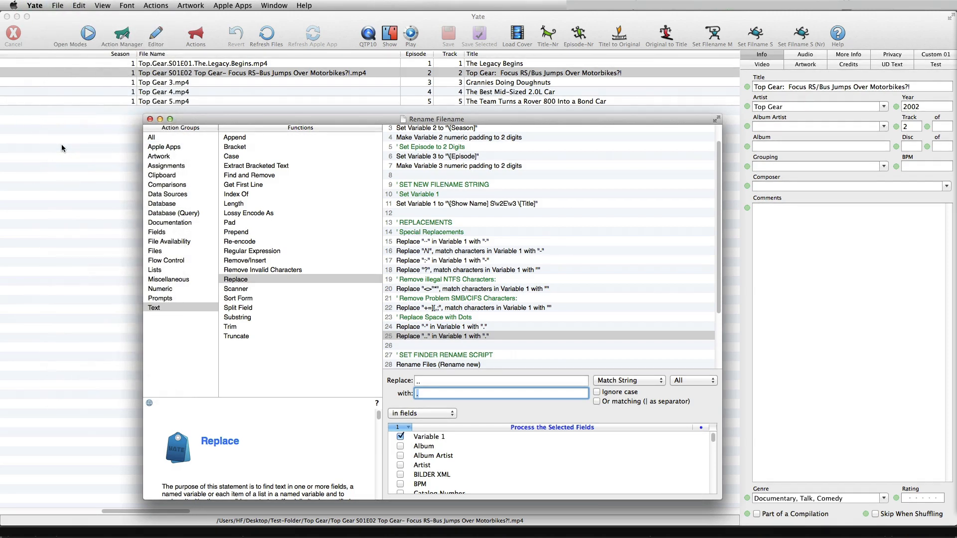
click(62, 145)
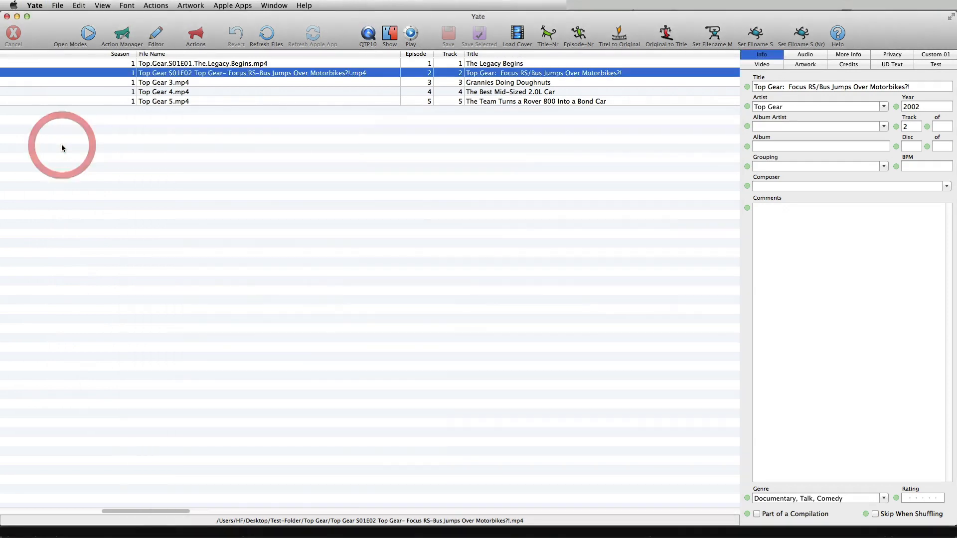
click(157, 6)
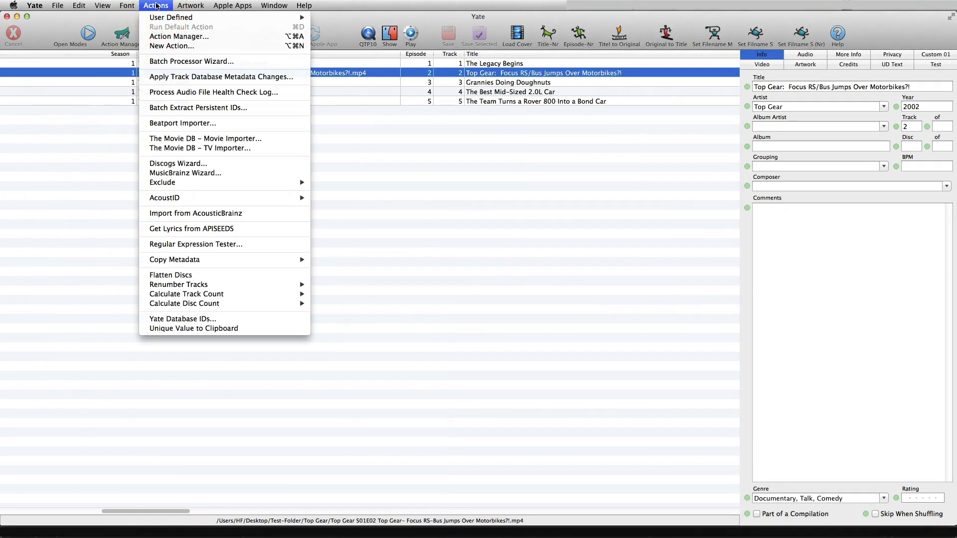
mouse_move(172, 17)
click(365, 19)
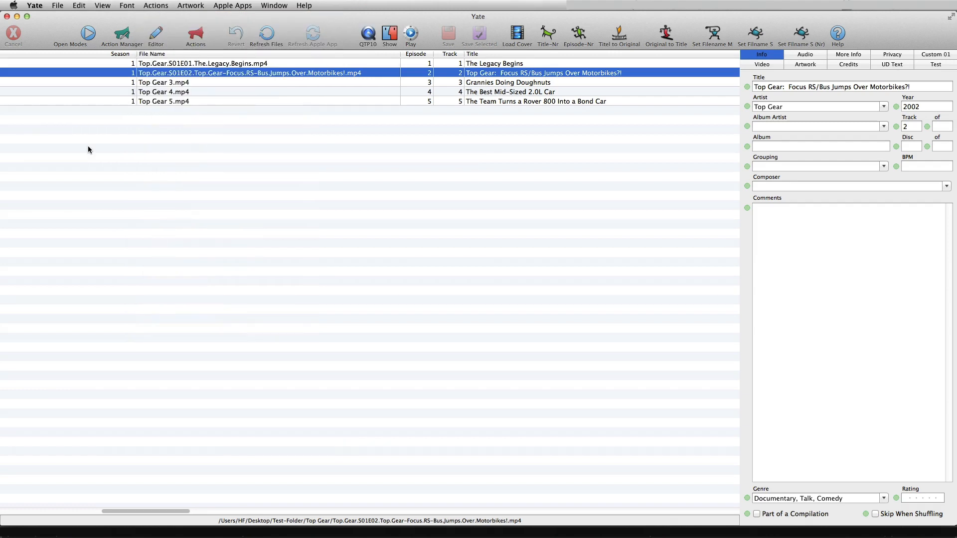
- Run the Rename Filename action on Top Gear 3.mp4 through Top Gear 5.mp4 together and clear the selection
click(160, 83)
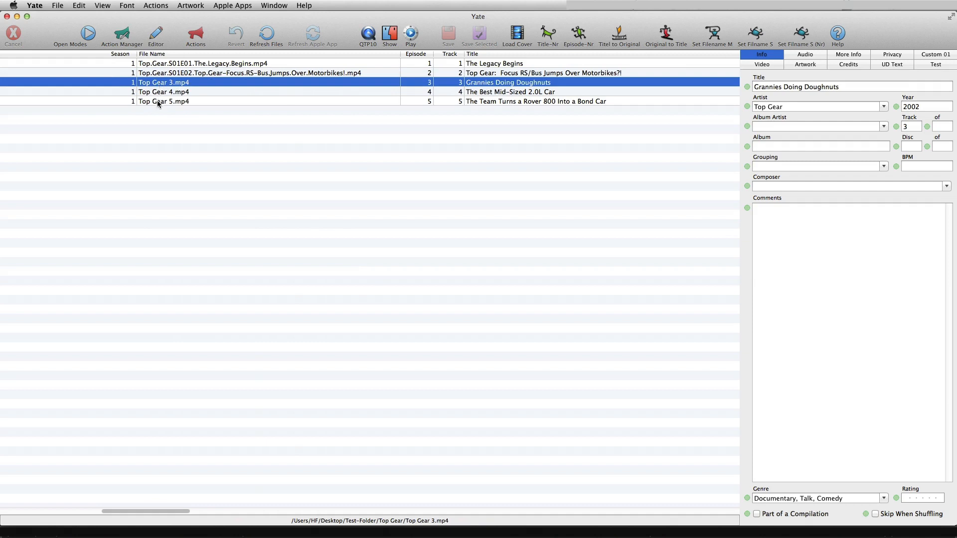
shift+click(159, 102)
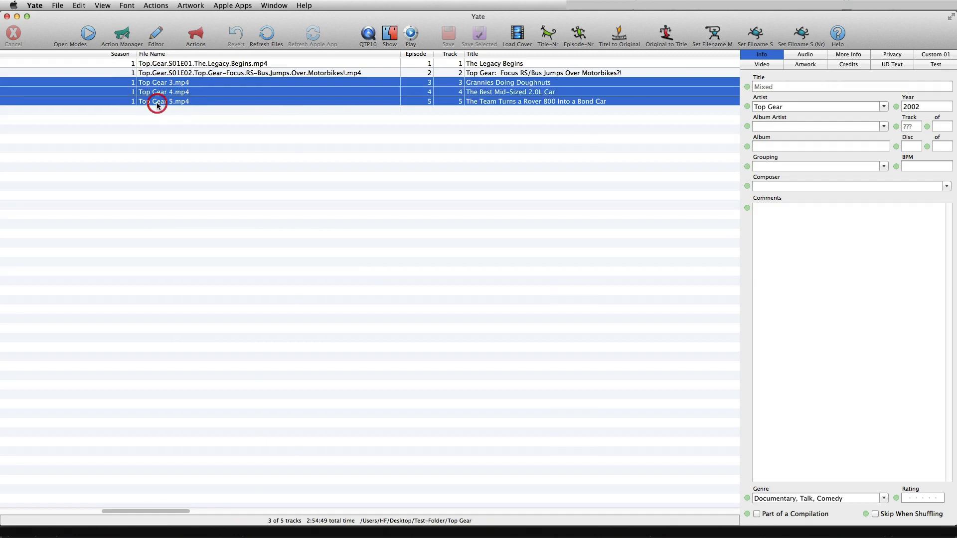
click(156, 6)
mouse_move(171, 17)
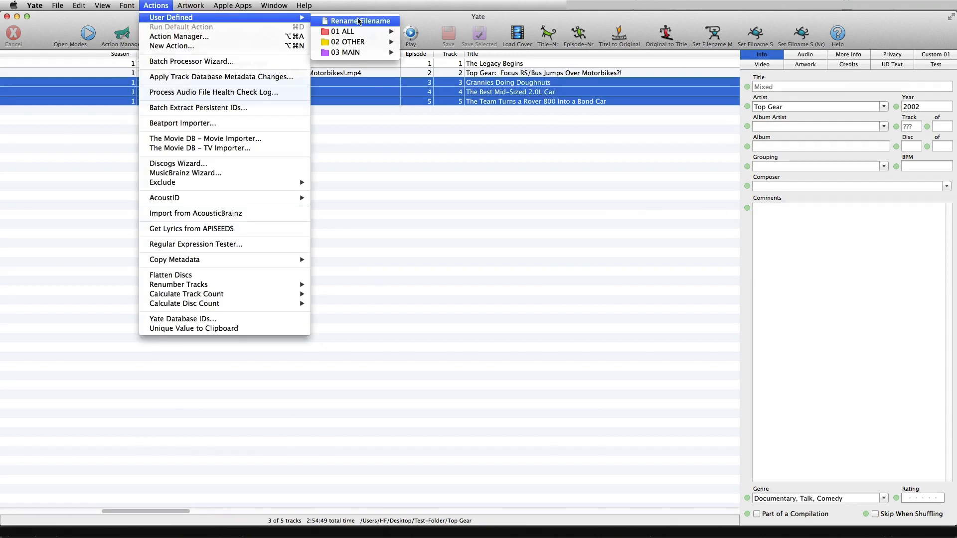
click(355, 20)
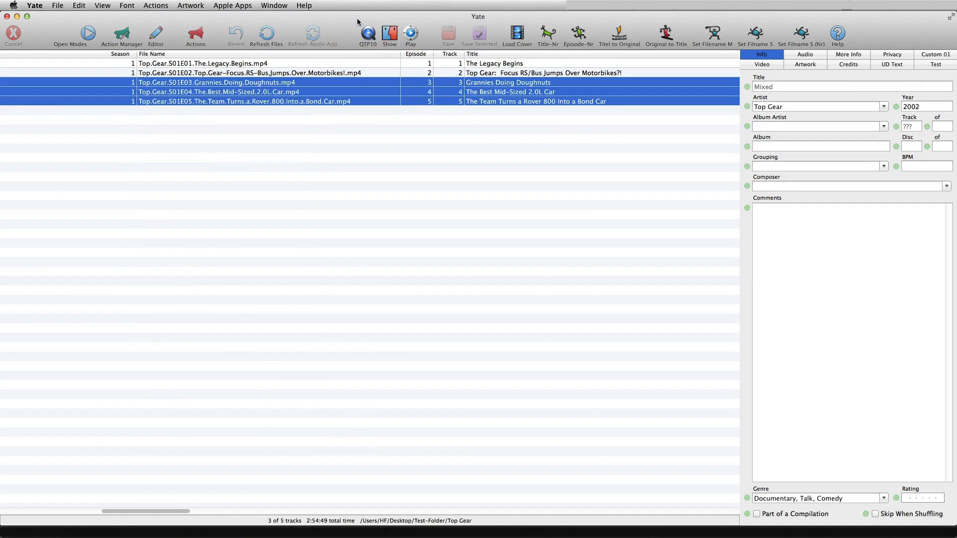
click(348, 206)
- Go through the five episode rows one by one to check their new file names against the titles
click(264, 64)
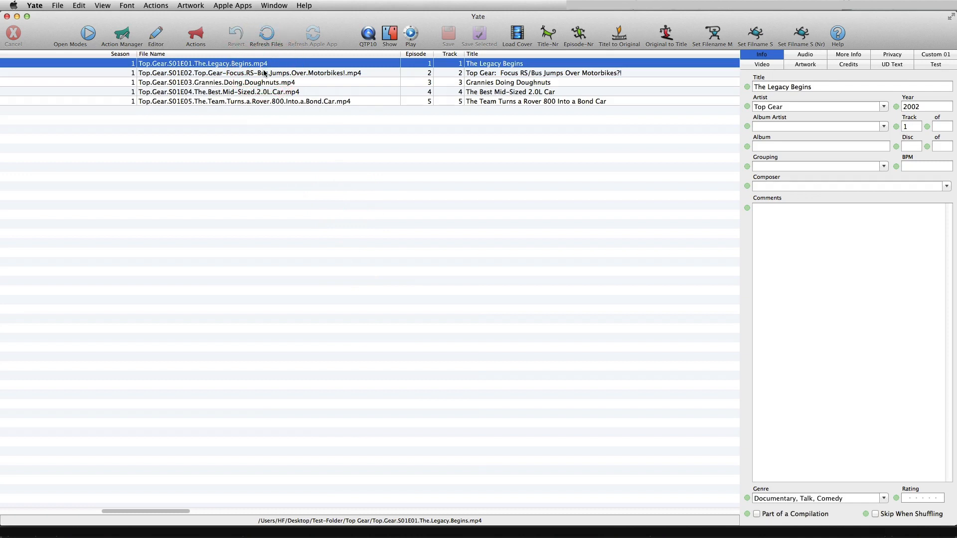
click(264, 73)
click(264, 83)
click(264, 92)
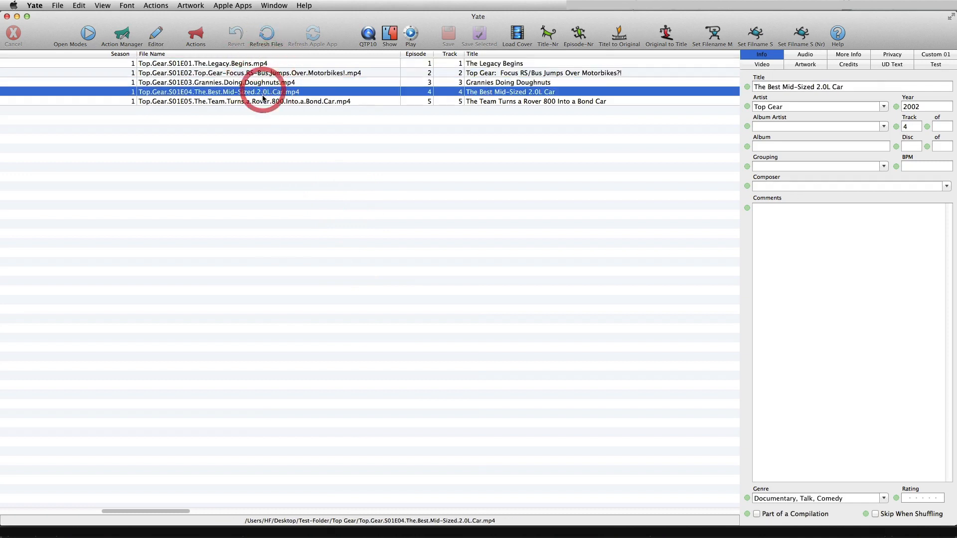
click(264, 101)
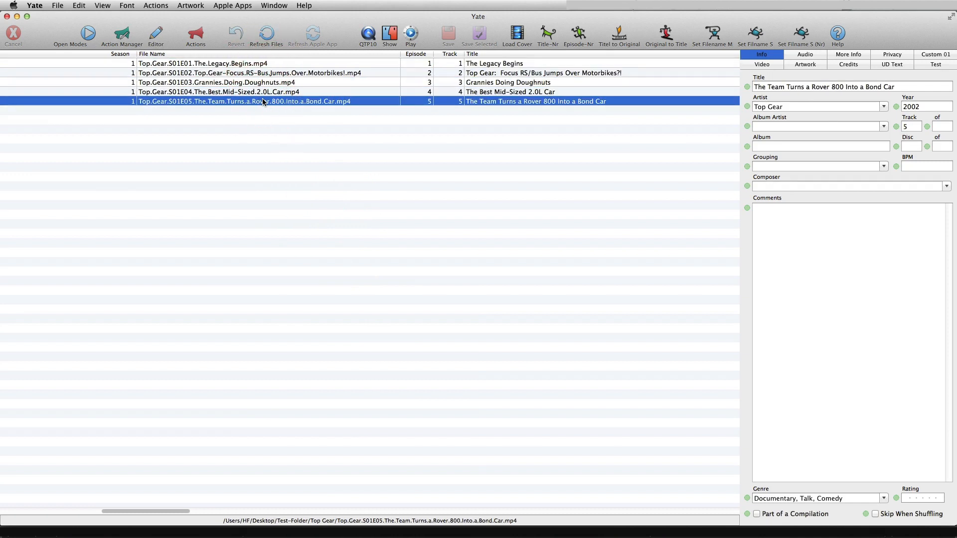
click(263, 156)
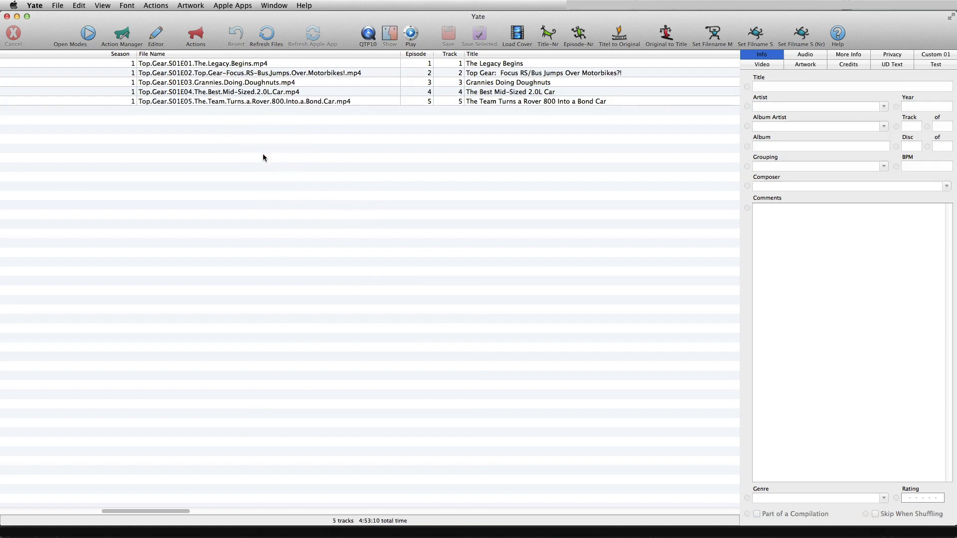